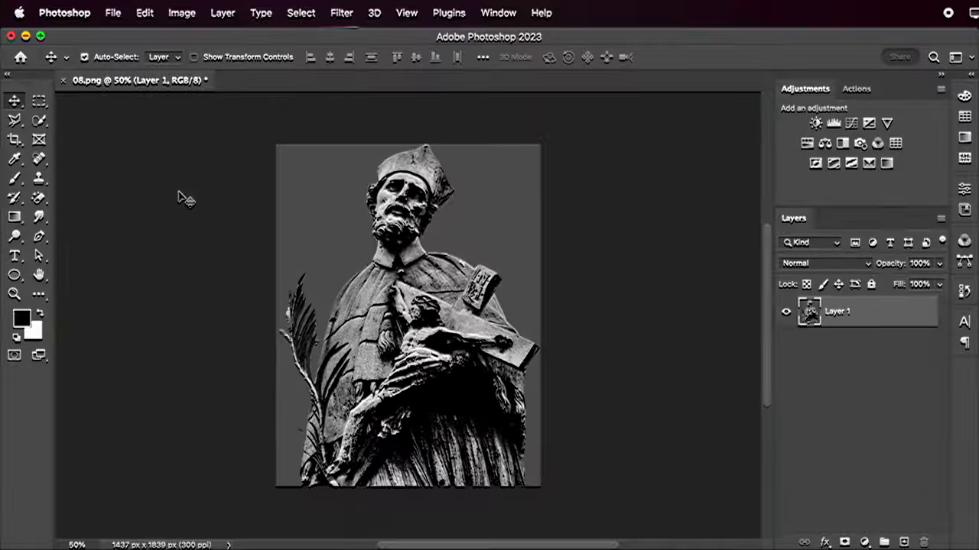
Convert the statue layer to a smart object and choose Graphic Pen in the Filter Gallery
{"action": "left_click", "coordinate": [220, 14]}
{"action": "left_click", "coordinate": [454, 307]}
{"action": "left_click", "coordinate": [341, 14]}
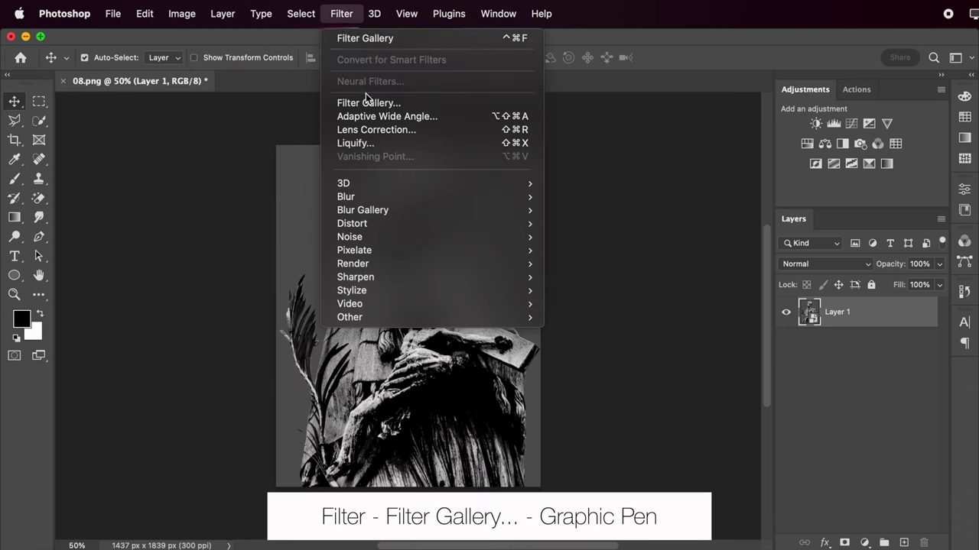
{"action": "left_click", "coordinate": [368, 102]}
{"action": "left_click", "coordinate": [711, 195]}
Apply Graphic Pen with stroke length 1 and balance 59, then add a Gradient Map layer
{"action": "left_click_drag", "start_coordinate": [875, 166], "coordinate": [778, 167]}
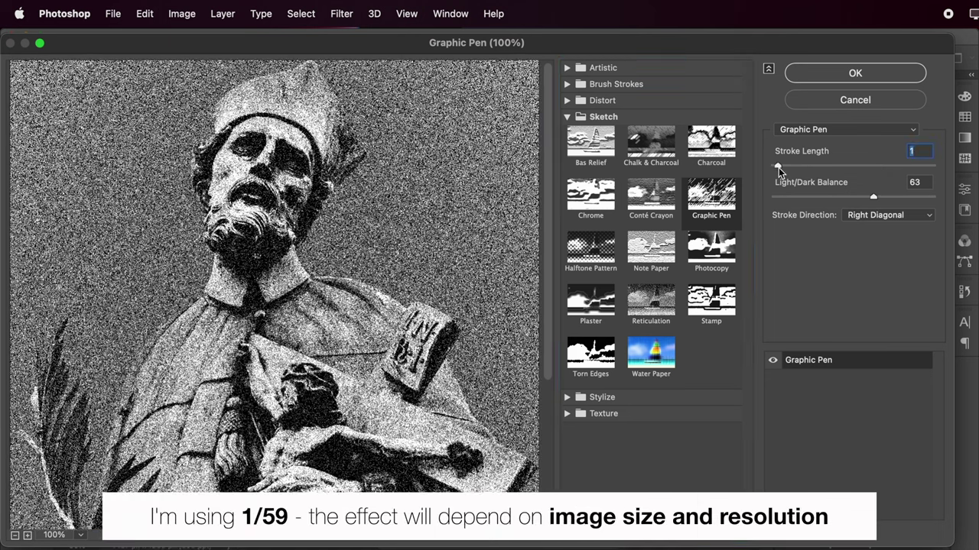
{"action": "mouse_move", "coordinate": [873, 197]}
{"action": "left_mouse_down"}
{"action": "mouse_move", "coordinate": [840, 200]}
{"action": "mouse_move", "coordinate": [878, 201]}
{"action": "mouse_move", "coordinate": [869, 199]}
{"action": "left_mouse_up"}
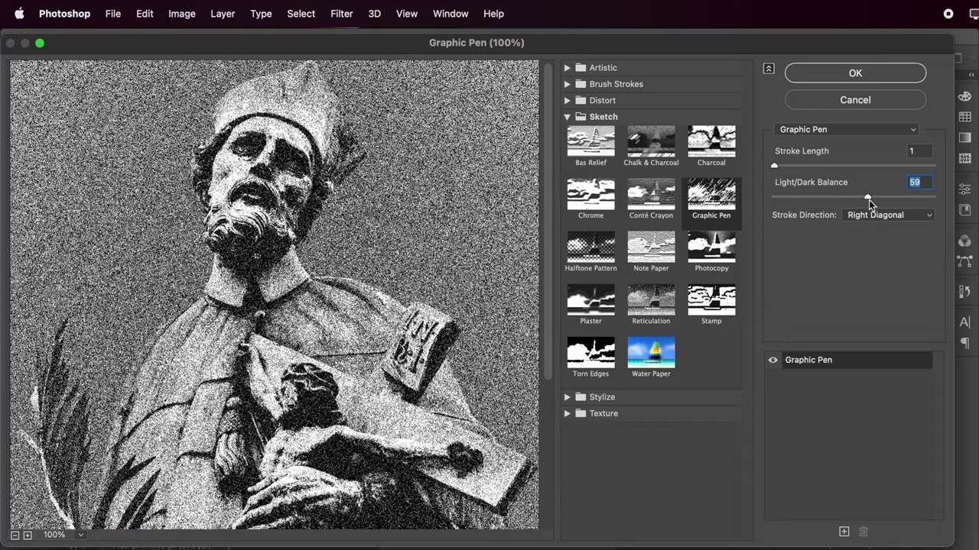
{"action": "left_click", "coordinate": [879, 72]}
{"action": "left_click", "coordinate": [887, 163]}
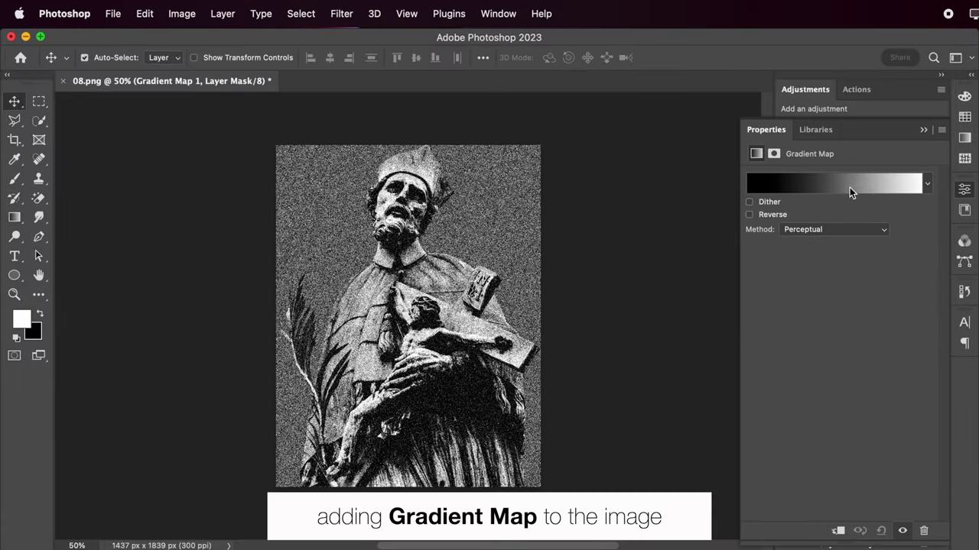
Set the gradient's dark end stop to #6c0913 and add a #ab1d20 stop at location 38
{"action": "left_click", "coordinate": [849, 185]}
{"action": "double_click", "coordinate": [601, 445]}
{"action": "type", "text": "6c0913"}
{"action": "left_click", "coordinate": [904, 68]}
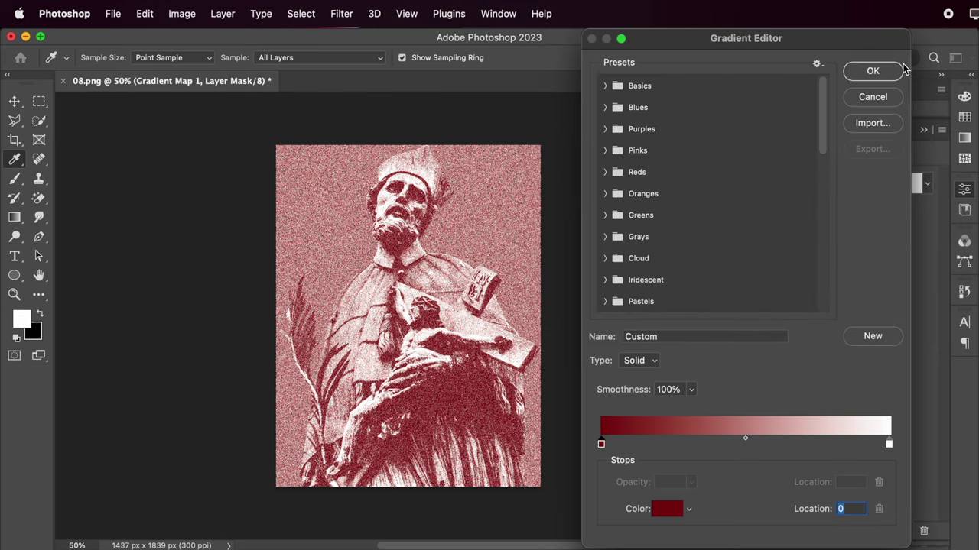
{"action": "left_click", "coordinate": [691, 444]}
{"action": "double_click", "coordinate": [691, 444]}
{"action": "type", "text": "ab1d20"}
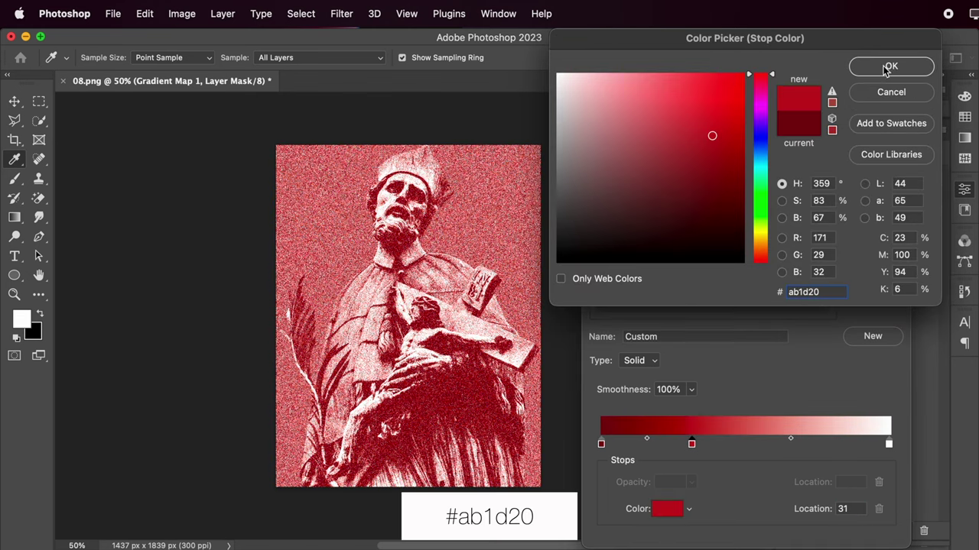
{"action": "left_click", "coordinate": [887, 67]}
{"action": "type", "text": "38"}
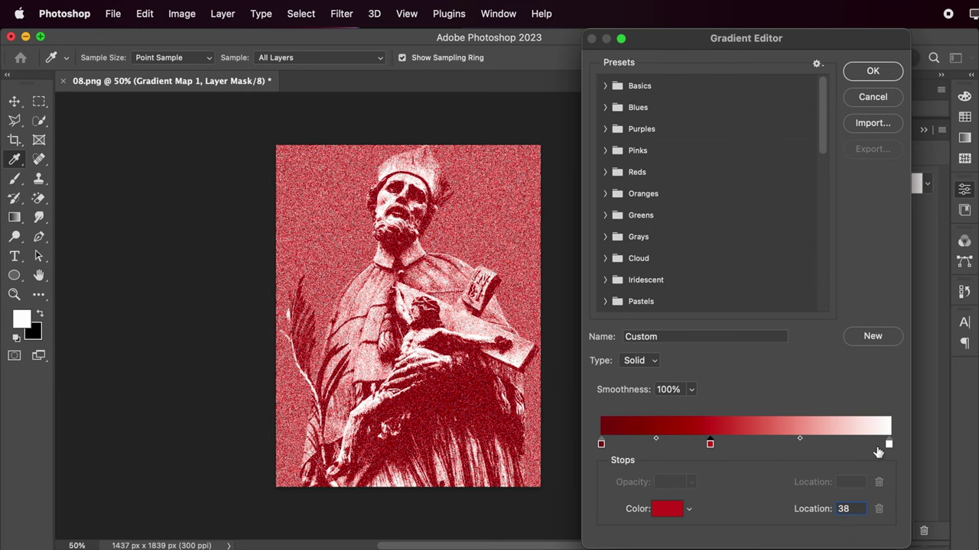
Make the light end stop #f28381 at 92, add #f26563 at 69, and accept the gradient
{"action": "double_click", "coordinate": [889, 445]}
{"action": "type", "text": "f28381"}
{"action": "left_click", "coordinate": [890, 66]}
{"action": "left_click_drag", "start_coordinate": [888, 445], "coordinate": [866, 445]}
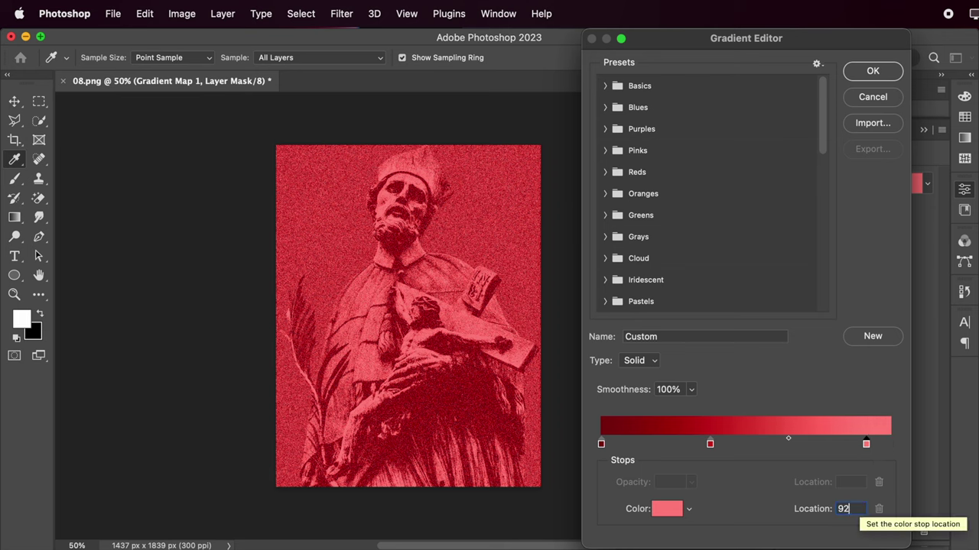
{"action": "left_click", "coordinate": [787, 445]}
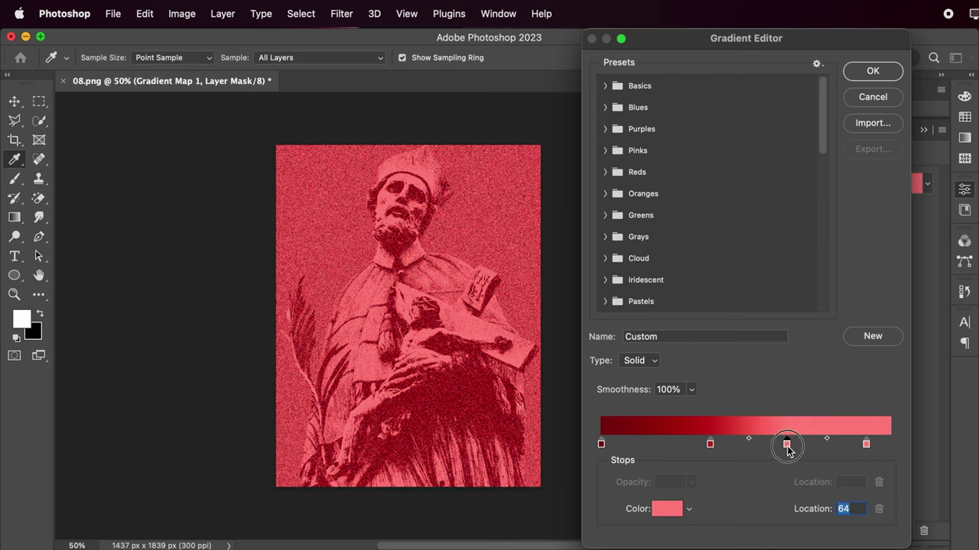
{"action": "double_click", "coordinate": [786, 445]}
{"action": "type", "text": "f26563"}
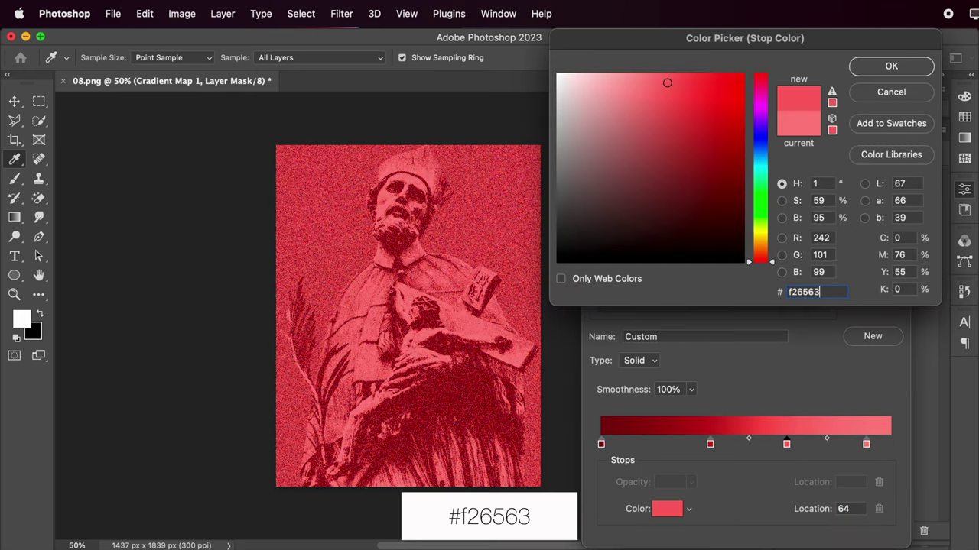
{"action": "key", "text": "Return"}
{"action": "type", "text": "69"}
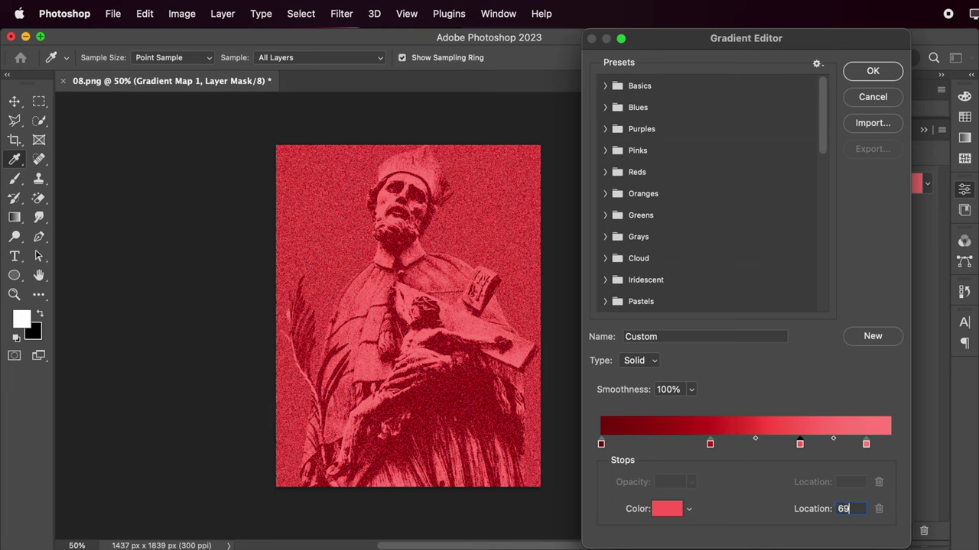
{"action": "left_click", "coordinate": [873, 71]}
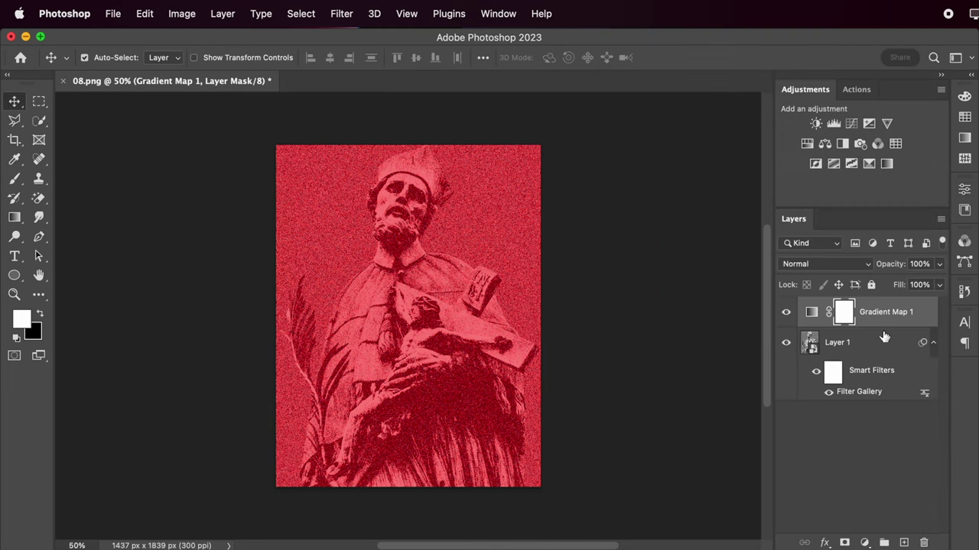
Type the SAINT DESIGN title in a new 72 pt text layer over the statue
{"action": "left_click", "coordinate": [881, 341]}
{"action": "left_click", "coordinate": [14, 256]}
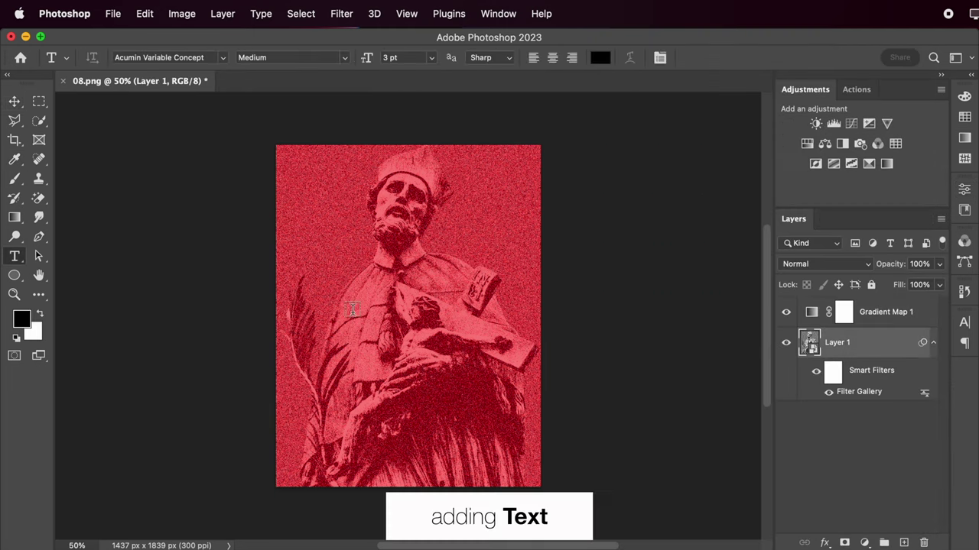
{"action": "left_click", "coordinate": [394, 327]}
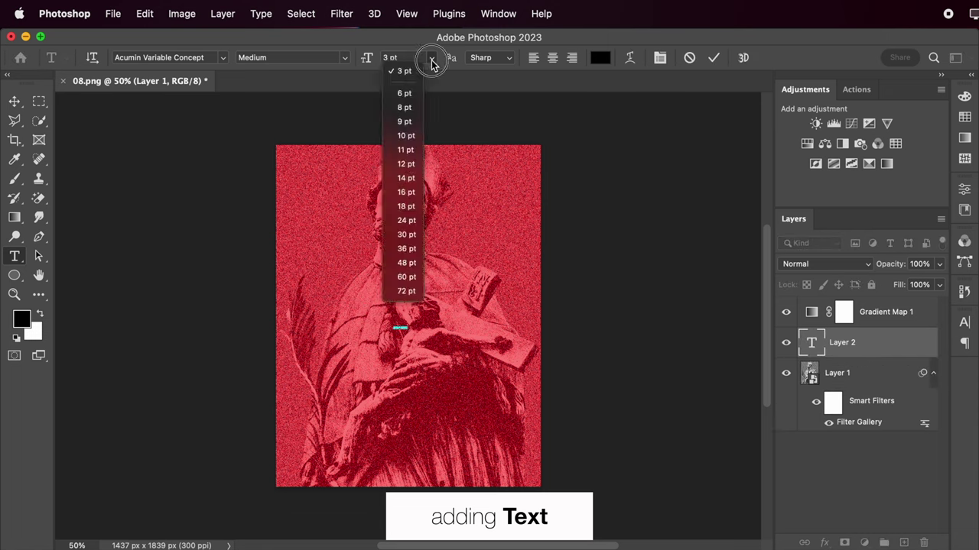
{"action": "left_click", "coordinate": [431, 58]}
{"action": "left_click", "coordinate": [399, 319]}
{"action": "type", "text": "SAINT"}
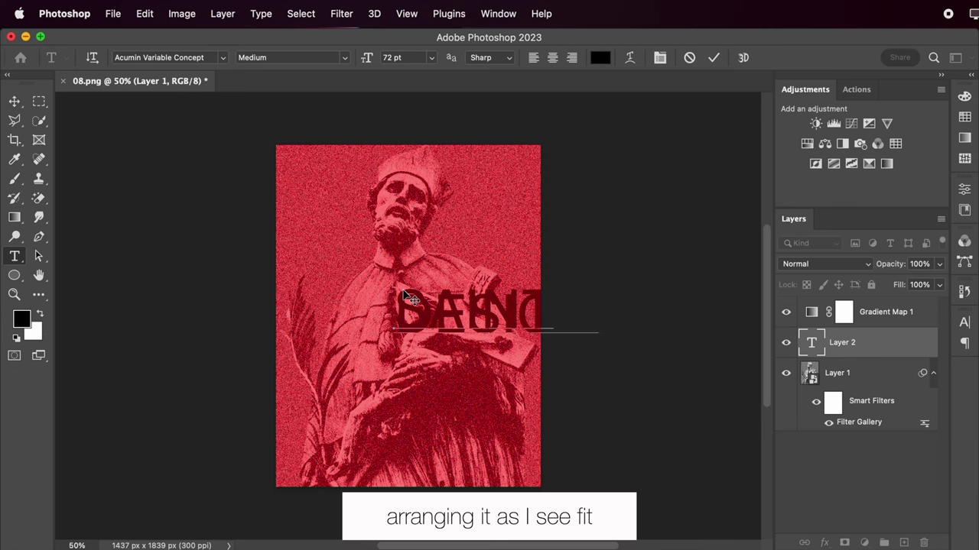
{"action": "left_click", "coordinate": [14, 101]}
Give the title Amboy Black, 72 pt leading and a light pink colour, above the Gradient Map
{"action": "left_click", "coordinate": [965, 323]}
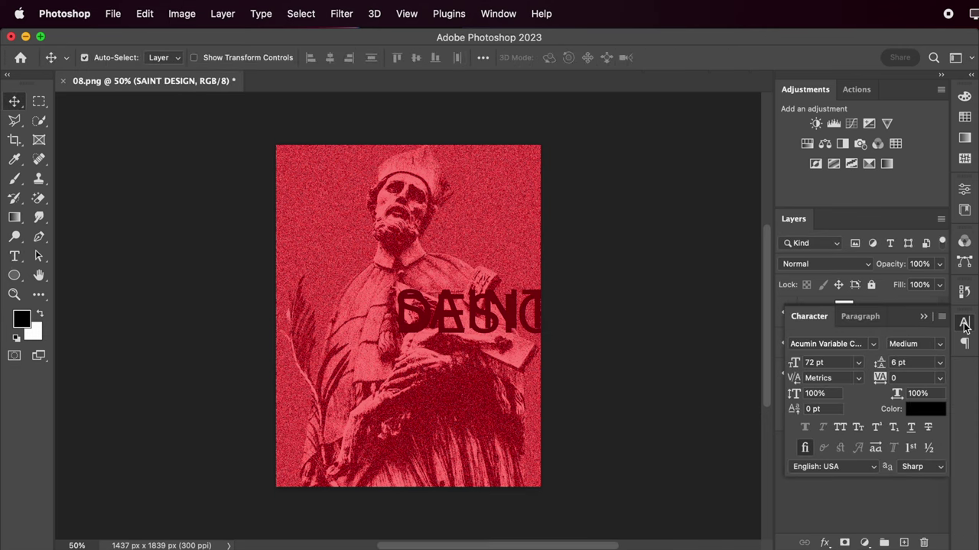
{"action": "left_click", "coordinate": [939, 362]}
{"action": "left_click", "coordinate": [910, 541]}
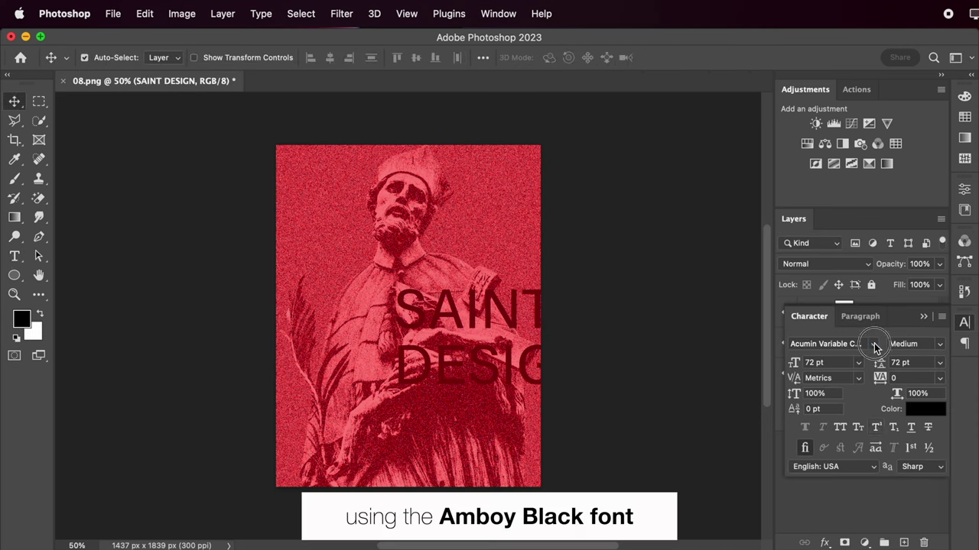
{"action": "left_click", "coordinate": [873, 344]}
{"action": "left_click", "coordinate": [842, 403]}
{"action": "left_click", "coordinate": [925, 409]}
{"action": "left_click", "coordinate": [570, 87]}
{"action": "left_click", "coordinate": [891, 65]}
{"action": "key", "text": "v"}
{"action": "mouse_move", "coordinate": [885, 343]}
{"action": "left_mouse_down"}
{"action": "mouse_move", "coordinate": [867, 298]}
{"action": "mouse_move", "coordinate": [872, 309]}
{"action": "left_mouse_up"}
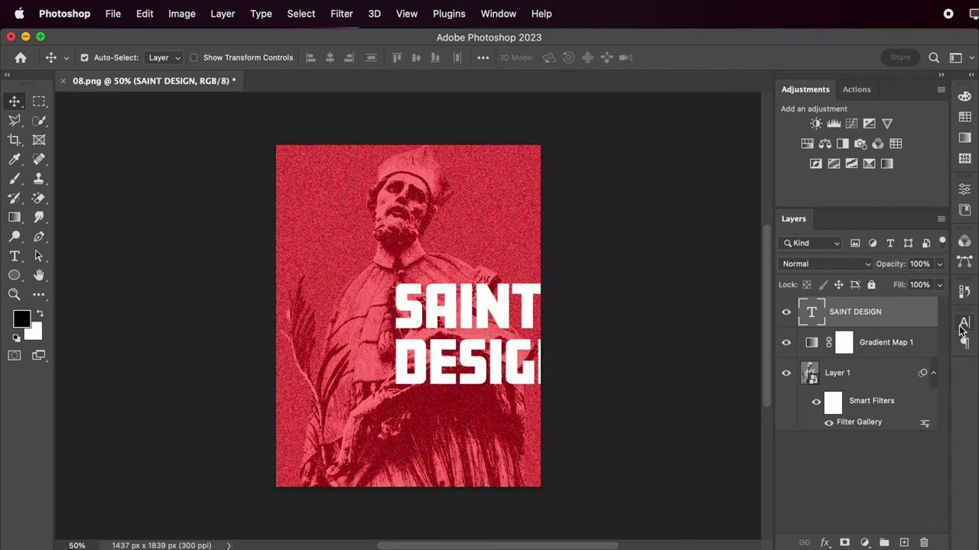
Right-align the title, shrink it to 37 pt, and position it over the statue's chest
{"action": "left_click", "coordinate": [963, 324]}
{"action": "left_click", "coordinate": [860, 317]}
{"action": "left_click", "coordinate": [846, 344]}
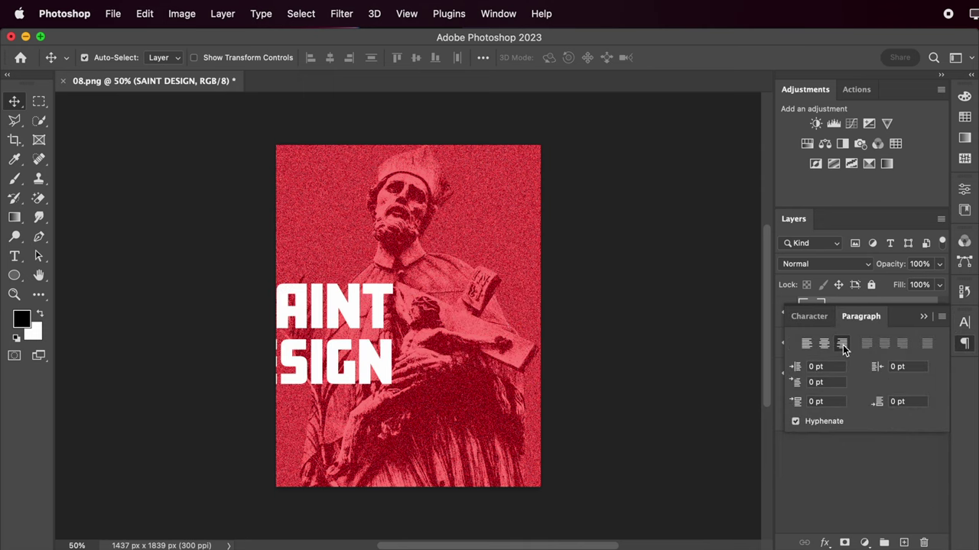
{"action": "left_click", "coordinate": [823, 321]}
{"action": "scroll", "coordinate": [821, 361], "scroll_direction": "down", "scroll_amount": 10}
{"action": "scroll", "coordinate": [824, 363], "scroll_direction": "down", "scroll_amount": 9}
{"action": "scroll", "coordinate": [885, 363], "scroll_direction": "down", "scroll_amount": 18}
{"action": "left_click", "coordinate": [838, 362]}
{"action": "scroll", "coordinate": [838, 363], "scroll_direction": "down", "scroll_amount": 16}
{"action": "left_click_drag", "start_coordinate": [364, 323], "coordinate": [363, 323]}
{"action": "scroll", "coordinate": [915, 363], "scroll_direction": "down", "scroll_amount": 10}
{"action": "scroll", "coordinate": [915, 363], "scroll_direction": "down", "scroll_amount": 8}
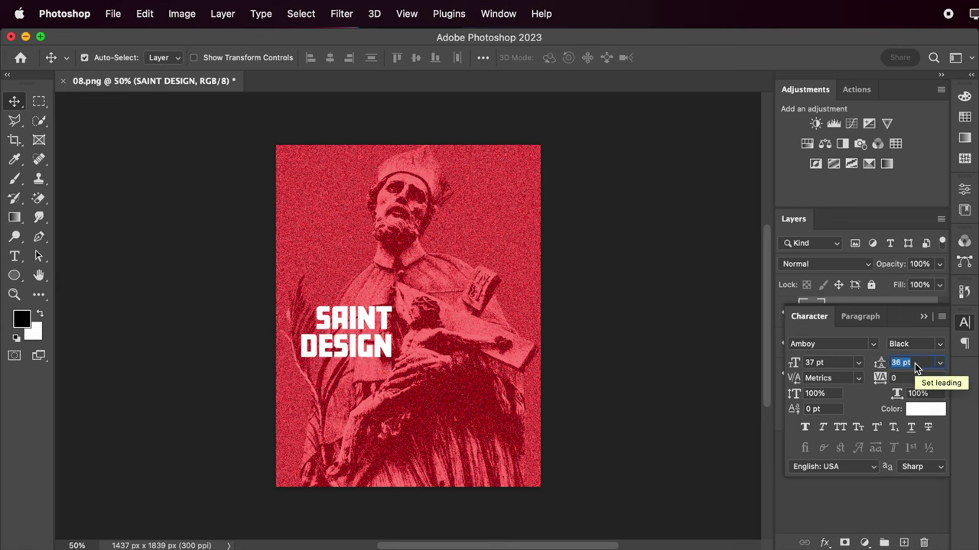
{"action": "left_click_drag", "start_coordinate": [363, 325], "coordinate": [378, 323]}
Draw a body text box below the title in Acumin Variable Concept Regular, 10 pt, justified
{"action": "key", "text": "t"}
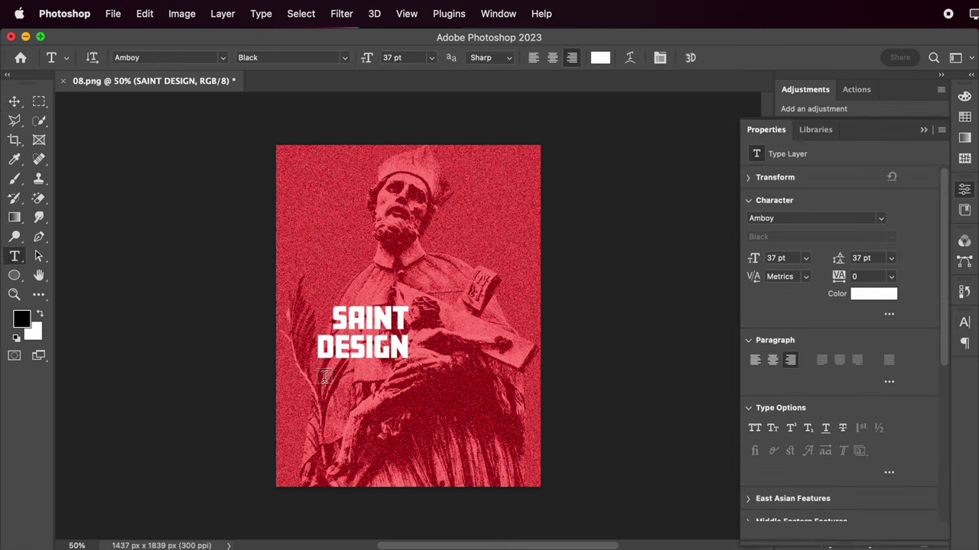
{"action": "left_click_drag", "start_coordinate": [327, 386], "coordinate": [409, 476]}
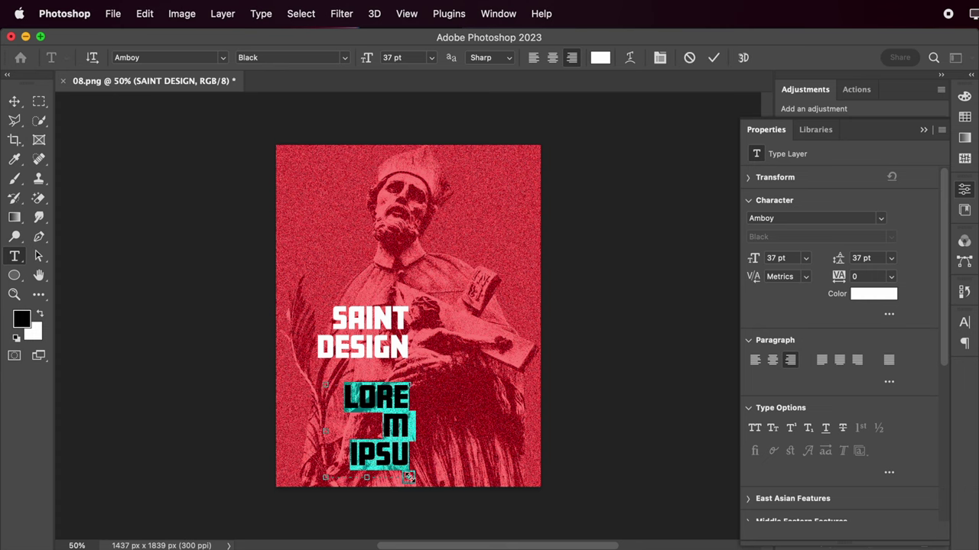
{"action": "left_click", "coordinate": [818, 218]}
{"action": "left_click", "coordinate": [773, 260]}
{"action": "left_click", "coordinate": [850, 236]}
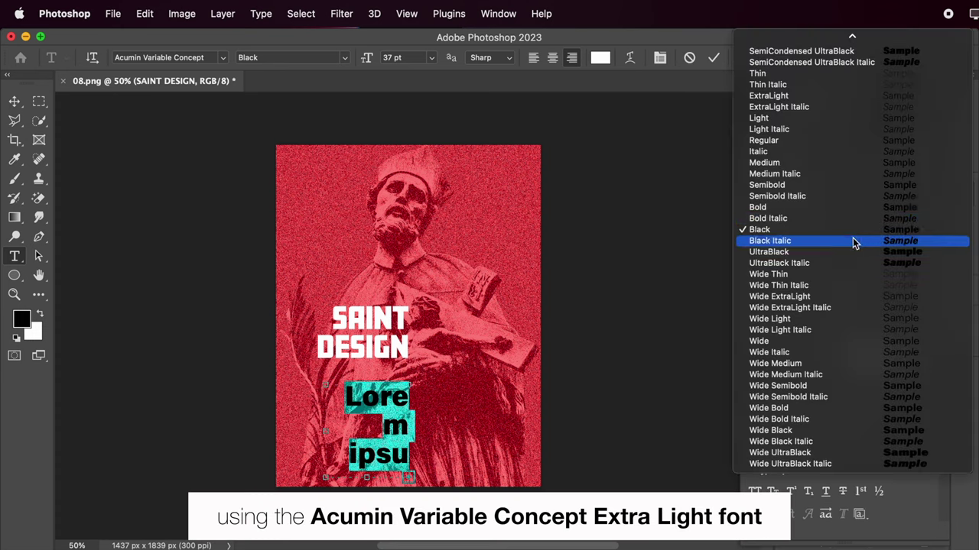
{"action": "left_click", "coordinate": [833, 141]}
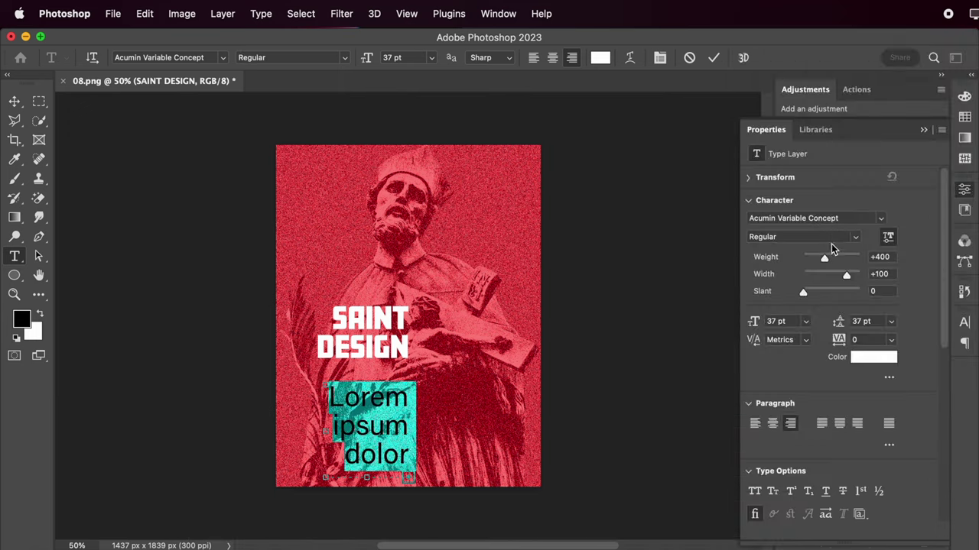
{"action": "type", "text": "7"}
{"action": "key", "text": "Return"}
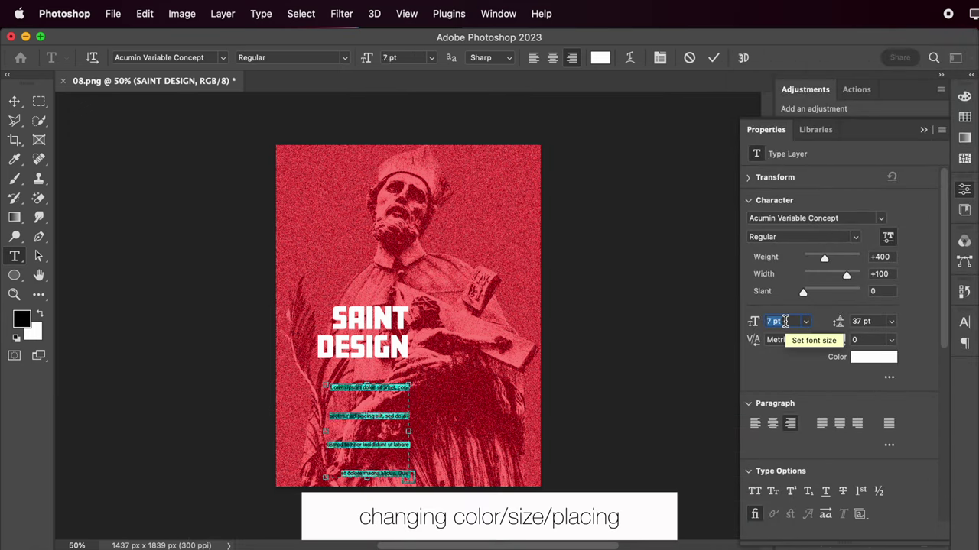
{"action": "type", "text": "10"}
{"action": "left_click", "coordinate": [891, 321]}
{"action": "left_click", "coordinate": [868, 405]}
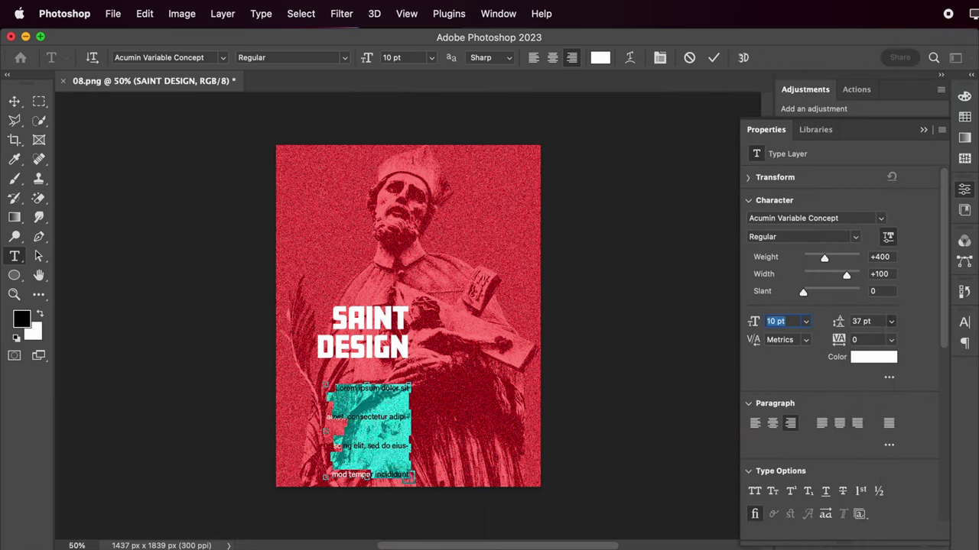
{"action": "left_click", "coordinate": [856, 424]}
{"action": "scroll", "coordinate": [772, 440], "scroll_direction": "down", "scroll_amount": 2}
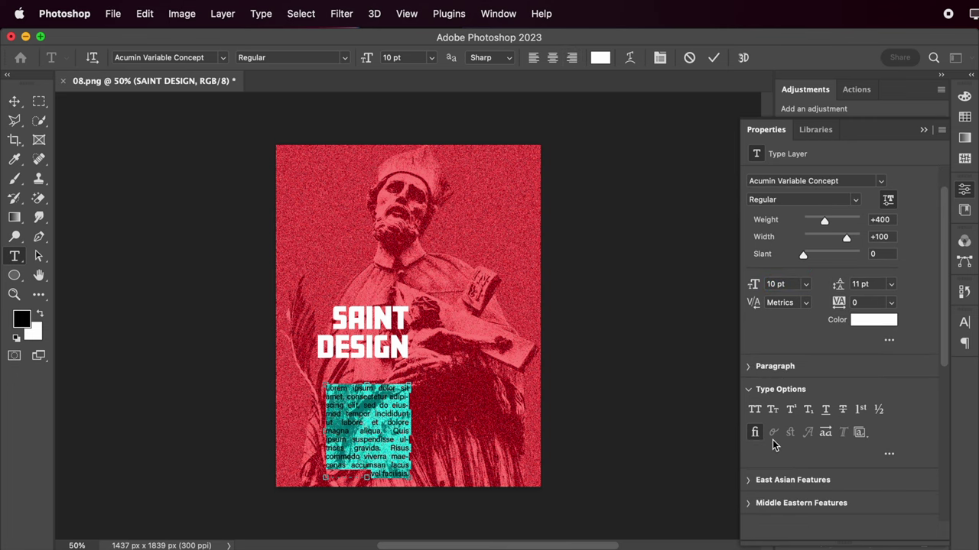
Turn off hyphenation and set the paragraph to 11 pt ExtraLight
{"action": "left_click", "coordinate": [964, 322]}
{"action": "left_click", "coordinate": [861, 316]}
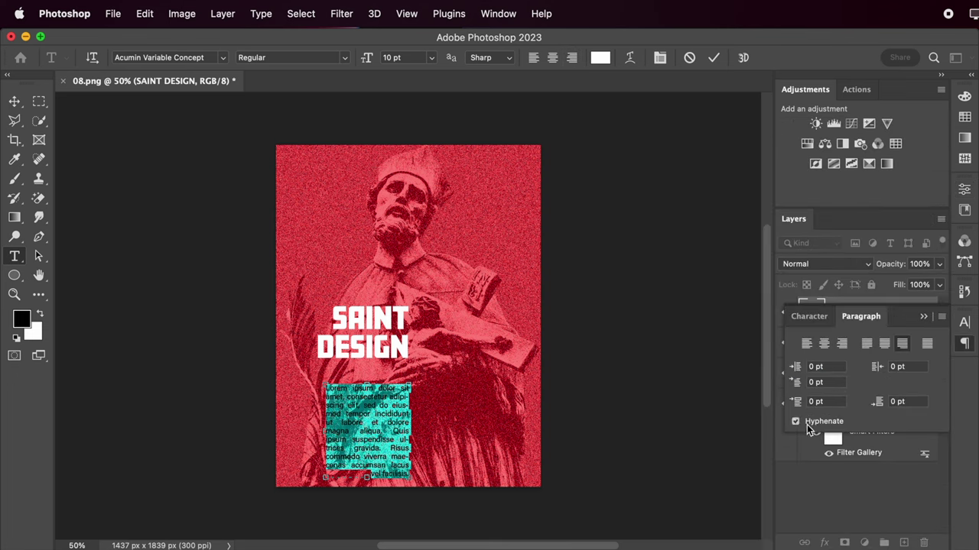
{"action": "left_click", "coordinate": [795, 421]}
{"action": "left_click", "coordinate": [812, 316]}
{"action": "left_click", "coordinate": [859, 365]}
{"action": "left_click", "coordinate": [826, 483]}
{"action": "left_click", "coordinate": [859, 364]}
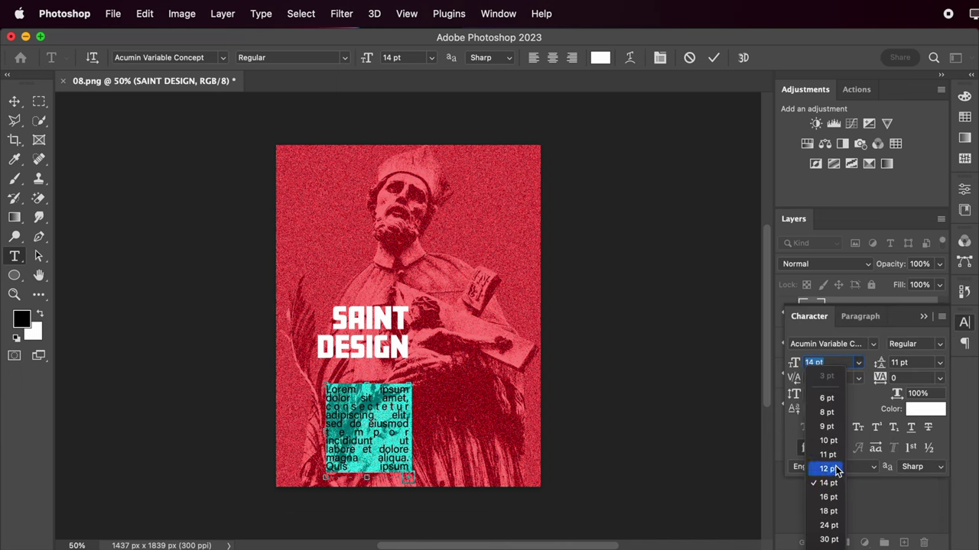
{"action": "left_click", "coordinate": [829, 454]}
{"action": "left_click", "coordinate": [902, 348]}
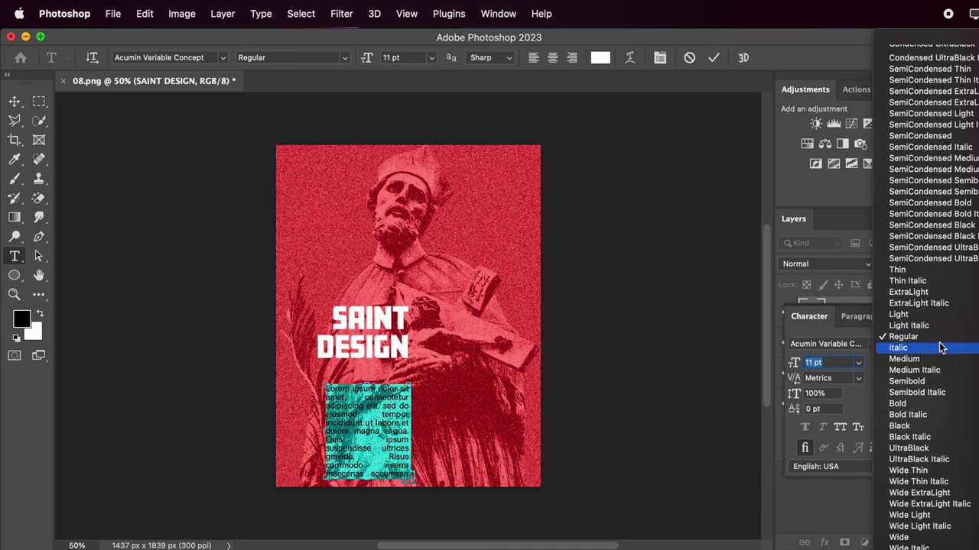
{"action": "left_click", "coordinate": [922, 297]}
{"action": "left_click", "coordinate": [923, 129]}
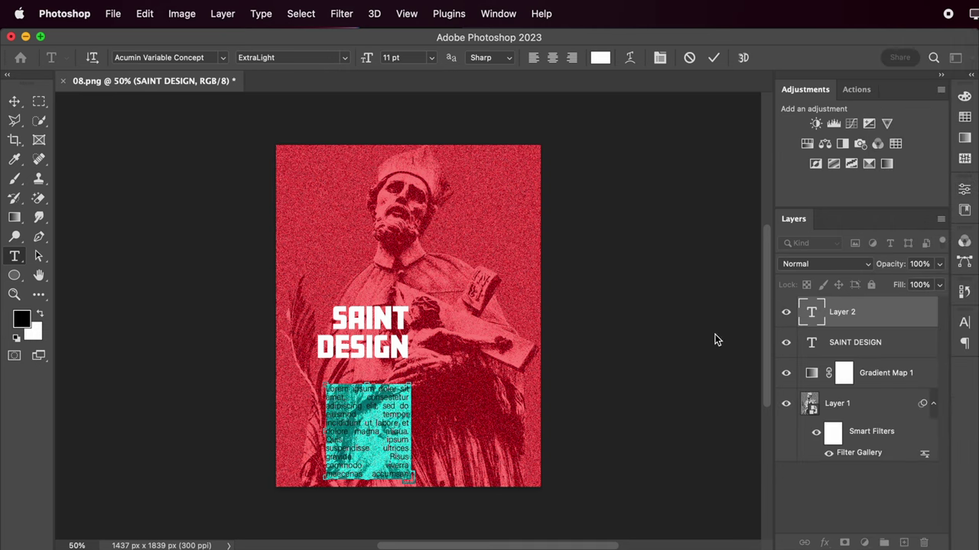
Narrow the paragraph's text box slightly from its left edge
{"action": "left_click", "coordinate": [694, 346]}
{"action": "left_click", "coordinate": [412, 413]}
{"action": "left_click_drag", "start_coordinate": [326, 432], "coordinate": [333, 432]}
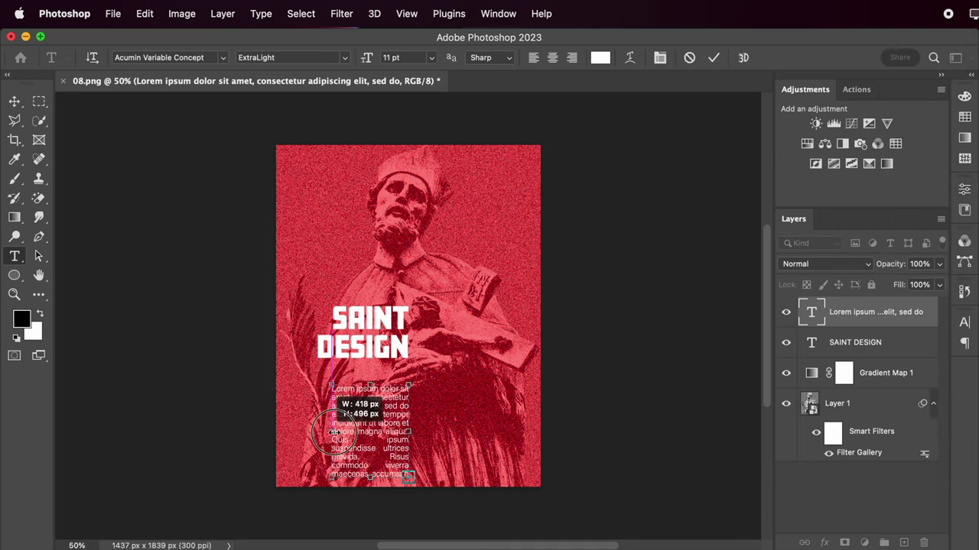
{"action": "left_click", "coordinate": [16, 103]}
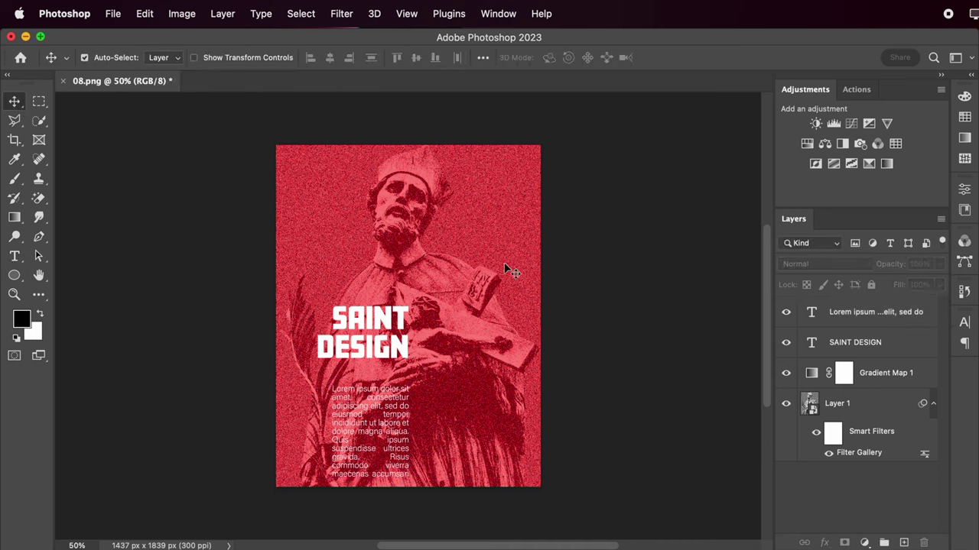
Add a Curves adjustment above Gradient Map 1 and raise the curve to brighten the statue
{"action": "left_click", "coordinate": [867, 381]}
{"action": "left_click", "coordinate": [850, 123]}
{"action": "mouse_move", "coordinate": [808, 333]}
{"action": "left_mouse_down"}
{"action": "mouse_move", "coordinate": [808, 304]}
{"action": "mouse_move", "coordinate": [851, 246]}
{"action": "mouse_move", "coordinate": [800, 319]}
{"action": "mouse_move", "coordinate": [799, 337]}
{"action": "mouse_move", "coordinate": [800, 317]}
{"action": "mouse_move", "coordinate": [800, 332]}
{"action": "left_mouse_up"}
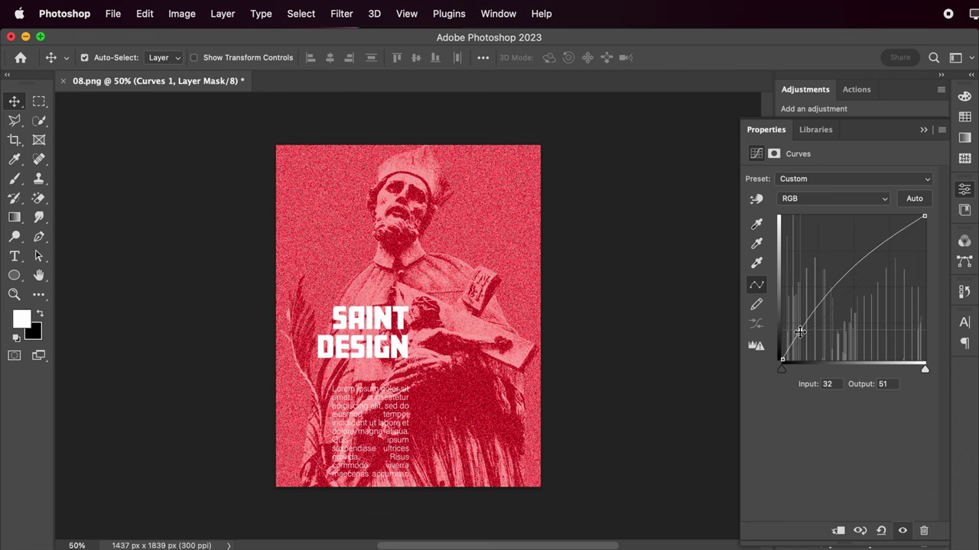
{"action": "left_click", "coordinate": [922, 130]}
Shrink the placed circles graphic to 12% in the top-left corner with Screen blending
{"action": "mouse_move", "coordinate": [537, 448]}
{"action": "left_mouse_down"}
{"action": "mouse_move", "coordinate": [344, 252]}
{"action": "mouse_move", "coordinate": [318, 183]}
{"action": "left_mouse_up"}
{"action": "left_click", "coordinate": [868, 266]}
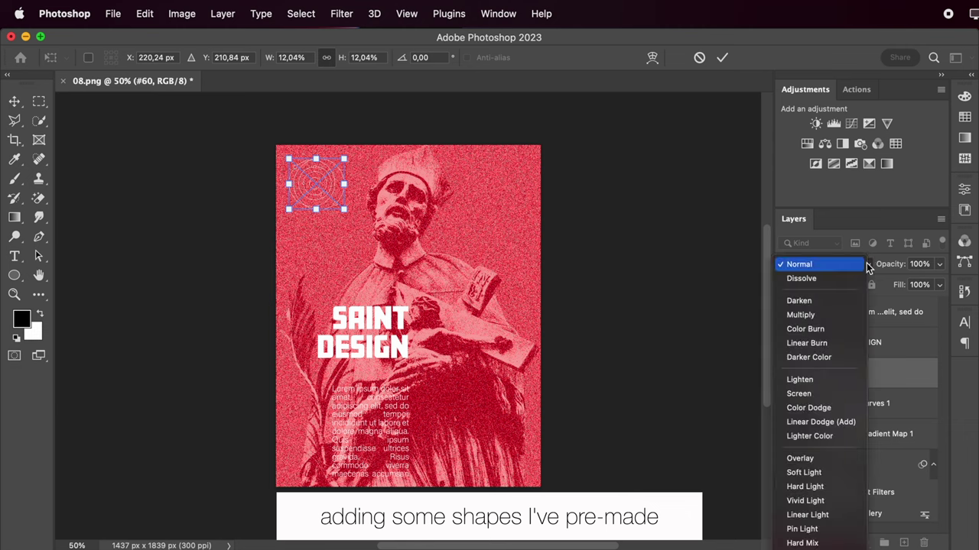
{"action": "left_click", "coordinate": [799, 394]}
{"action": "key", "text": "Return"}
Place the rays graphic at about 13% in the top-right corner, blended in Color Dodge
{"action": "mouse_move", "coordinate": [541, 450]}
{"action": "left_mouse_down"}
{"action": "mouse_move", "coordinate": [324, 222]}
{"action": "mouse_move", "coordinate": [342, 214]}
{"action": "left_mouse_up"}
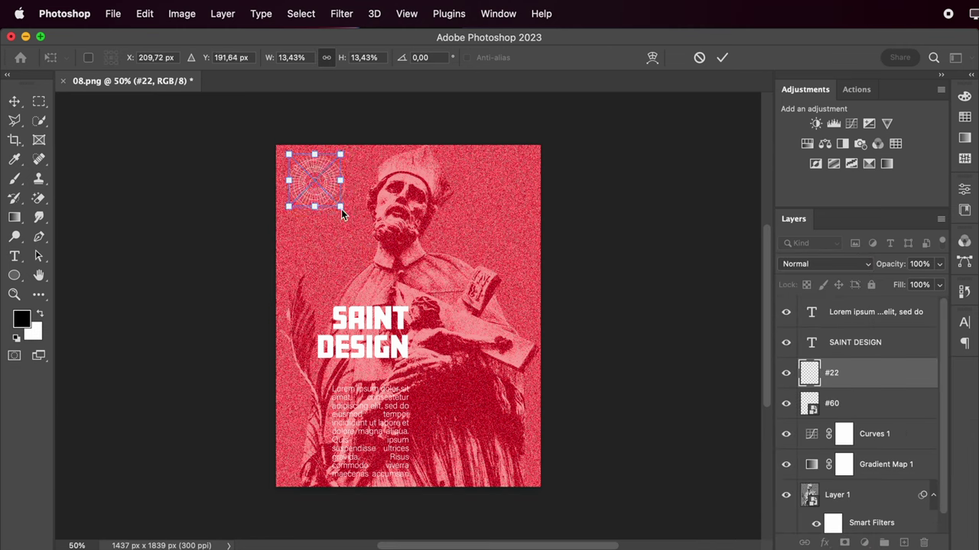
{"action": "left_click_drag", "start_coordinate": [316, 181], "coordinate": [507, 183]}
{"action": "key", "text": "Return"}
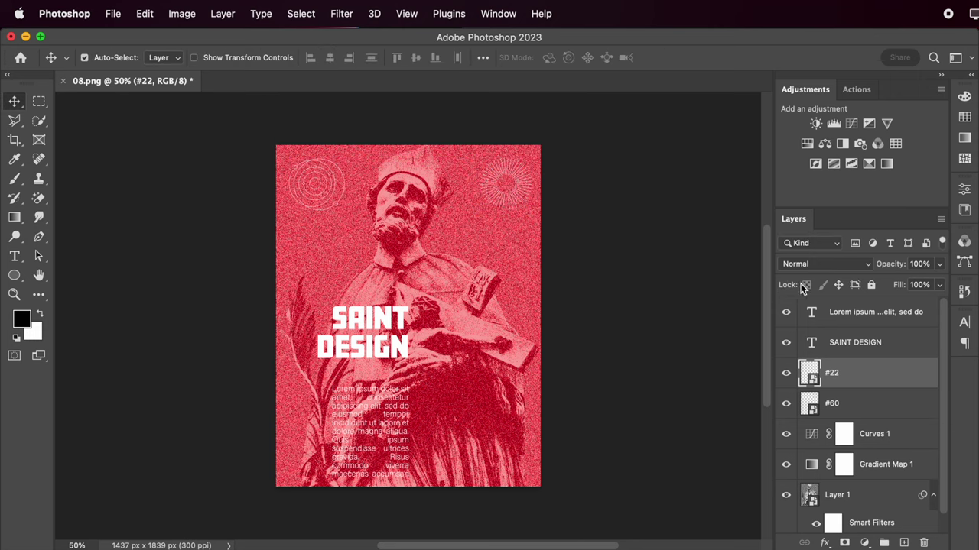
{"action": "left_click", "coordinate": [802, 264]}
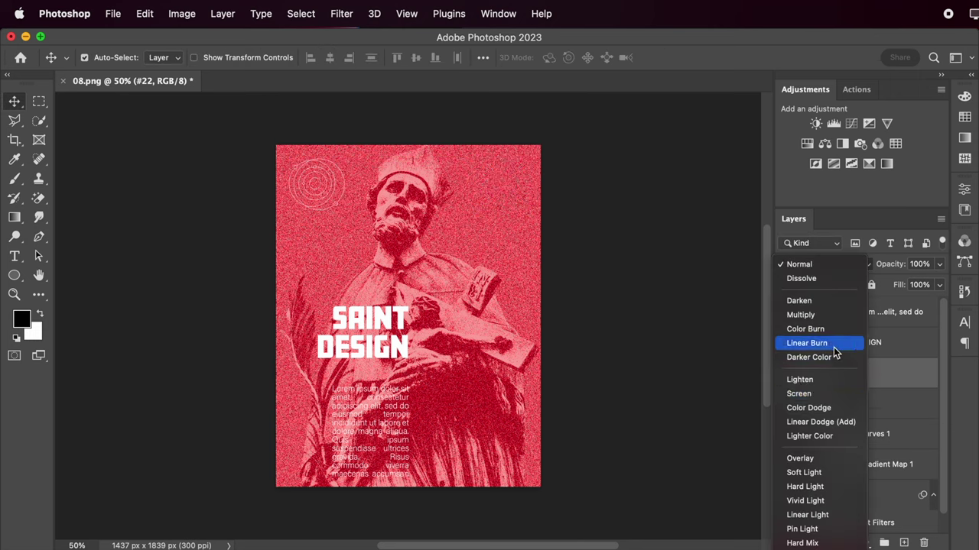
{"action": "left_click", "coordinate": [798, 394]}
Place the stacked circles graphic on the right, blended in Screen at 62% opacity
{"action": "left_click_drag", "start_coordinate": [499, 451], "coordinate": [412, 160]}
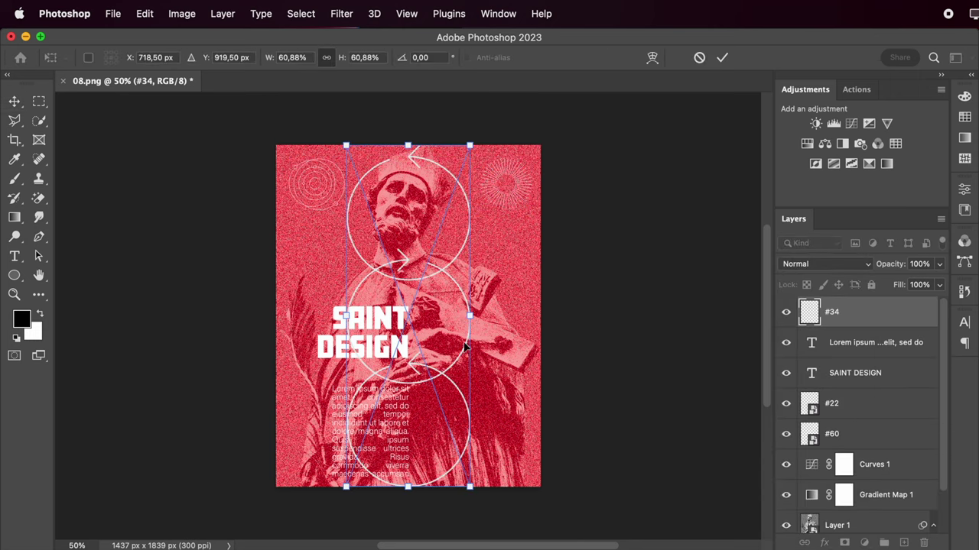
{"action": "left_click_drag", "start_coordinate": [465, 346], "coordinate": [528, 347]}
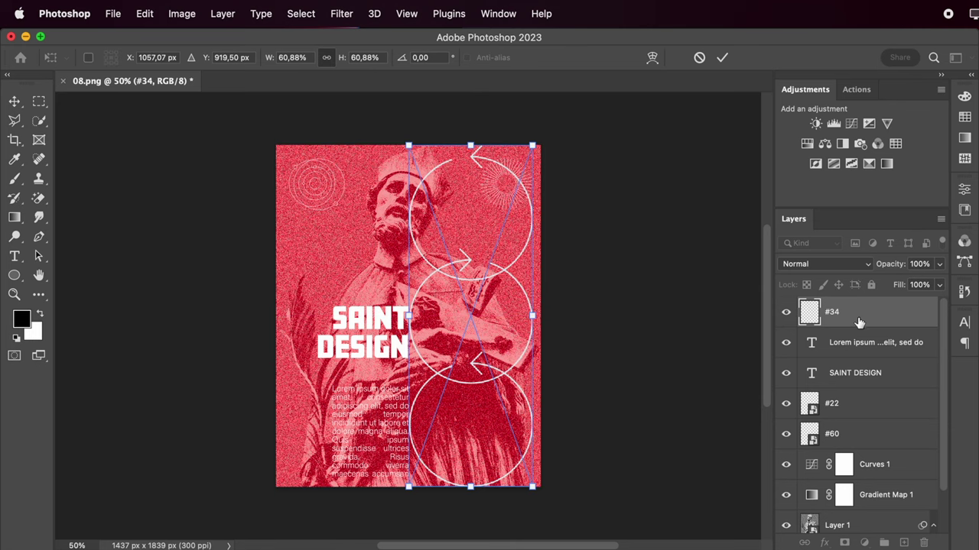
{"action": "key", "text": "Return"}
{"action": "left_click", "coordinate": [856, 264]}
{"action": "left_click", "coordinate": [832, 394]}
{"action": "left_click_drag", "start_coordinate": [937, 284], "coordinate": [914, 285]}
Delete the rays graphic, shrink the stacked circles to 32.96% at lower right, and paste the starburst
{"action": "left_click", "coordinate": [836, 408]}
{"action": "key", "text": "Delete"}
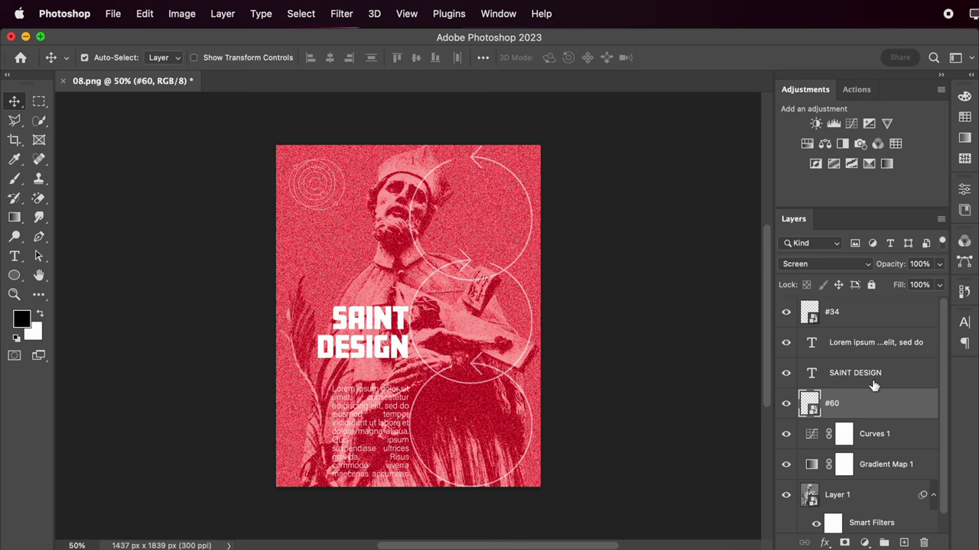
{"action": "left_click", "coordinate": [478, 293]}
{"action": "left_click_drag", "start_coordinate": [407, 144], "coordinate": [464, 302]}
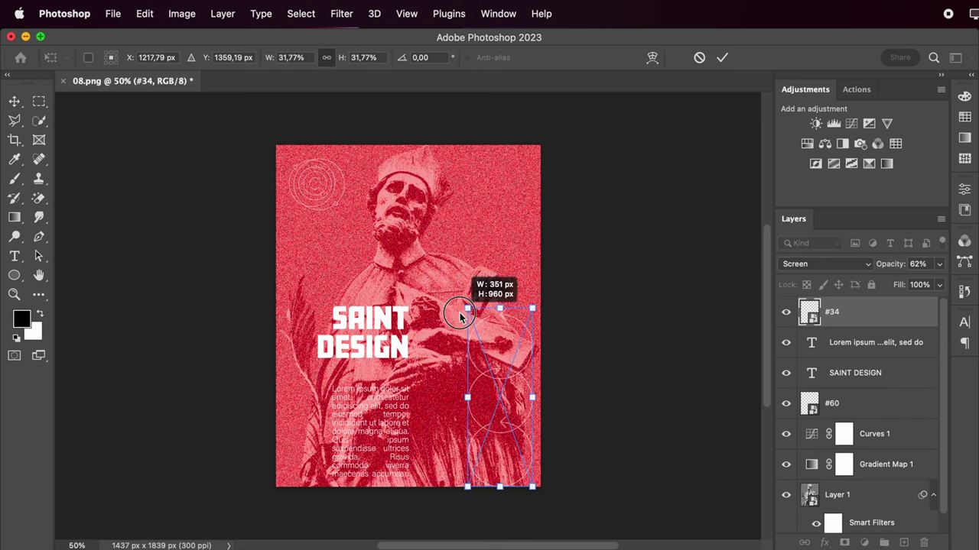
{"action": "mouse_move", "coordinate": [519, 375]}
{"action": "left_mouse_down"}
{"action": "mouse_move", "coordinate": [495, 374]}
{"action": "mouse_move", "coordinate": [526, 375]}
{"action": "left_mouse_up"}
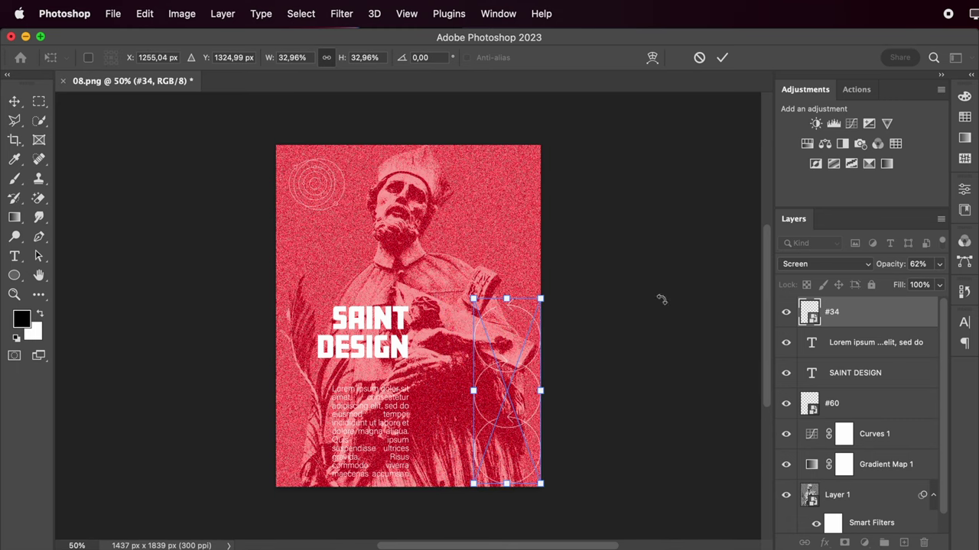
{"action": "left_click", "coordinate": [721, 57]}
{"action": "key", "text": "super+v"}
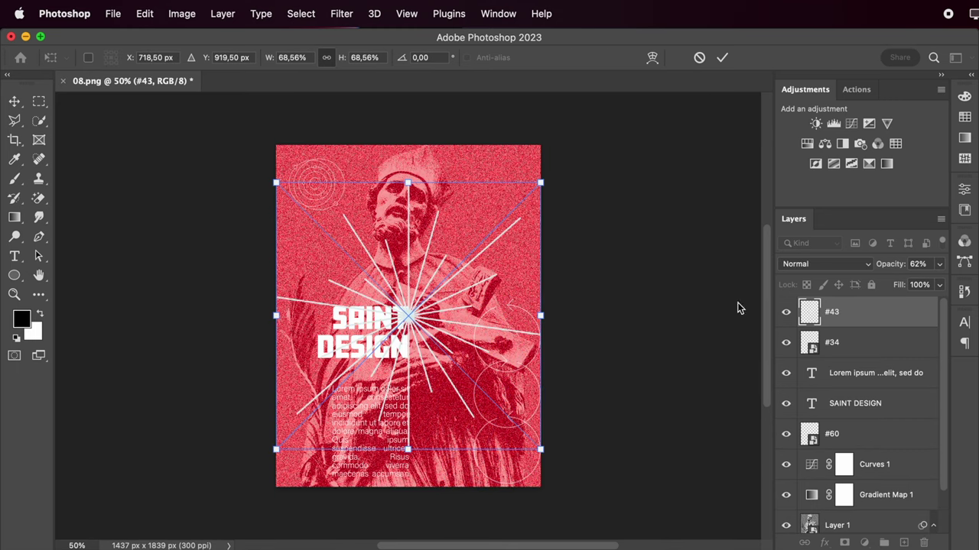
Blend the starburst in Overlay at 47% opacity and move it below the text layers
{"action": "left_click", "coordinate": [826, 264]}
{"action": "left_click", "coordinate": [705, 285]}
{"action": "left_click", "coordinate": [826, 264]}
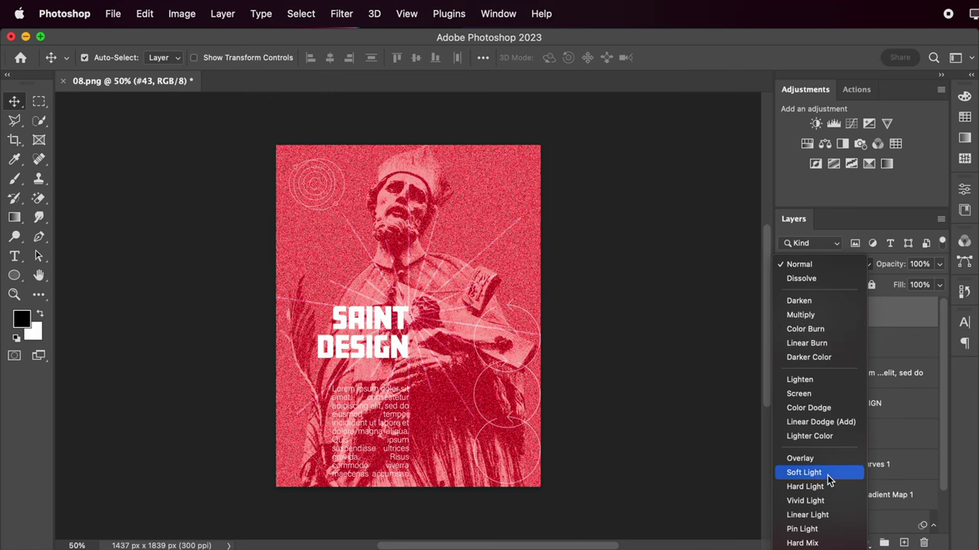
{"action": "left_click", "coordinate": [799, 458]}
{"action": "left_click", "coordinate": [939, 264]}
{"action": "left_click_drag", "start_coordinate": [932, 286], "coordinate": [902, 283]}
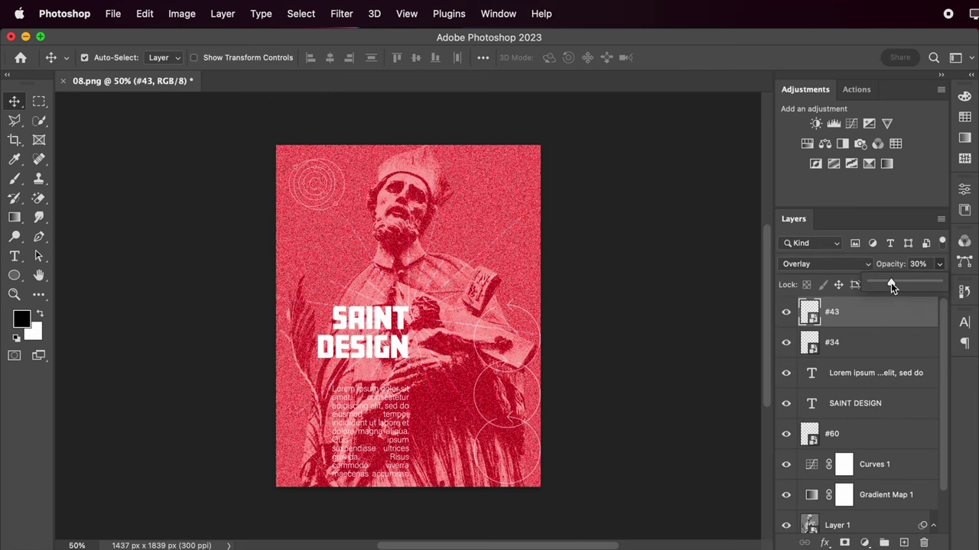
{"action": "left_click_drag", "start_coordinate": [872, 315], "coordinate": [869, 419]}
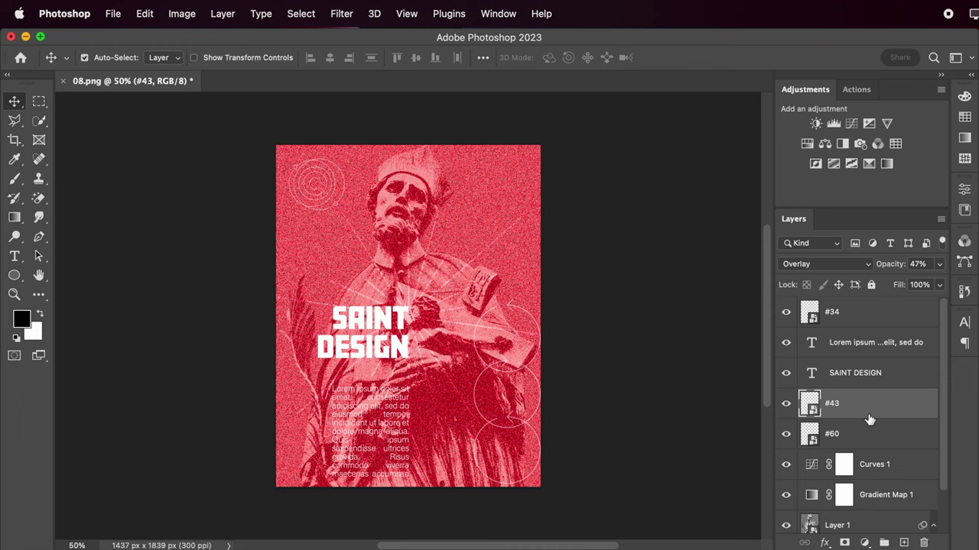
Delete the top-left circles layer #60 and select the stacked circles layer #34
{"action": "left_click", "coordinate": [869, 424]}
{"action": "key", "text": "Delete"}
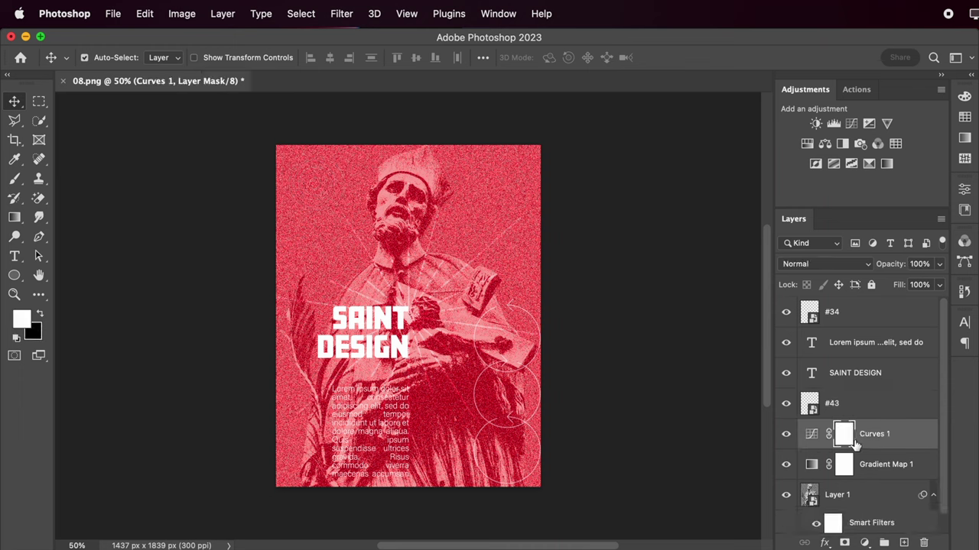
{"action": "scroll", "coordinate": [859, 394], "scroll_direction": "down", "scroll_amount": 1}
{"action": "scroll", "coordinate": [858, 419], "scroll_direction": "up", "scroll_amount": 1}
{"action": "left_click", "coordinate": [859, 403]}
{"action": "left_click", "coordinate": [841, 312]}
Shrink the stacked circles to about 17% along the bottom-right with Normal blending
{"action": "mouse_move", "coordinate": [540, 300]}
{"action": "left_mouse_down"}
{"action": "mouse_move", "coordinate": [492, 389]}
{"action": "mouse_move", "coordinate": [526, 417]}
{"action": "mouse_move", "coordinate": [496, 468]}
{"action": "left_mouse_up"}
{"action": "left_click", "coordinate": [938, 264]}
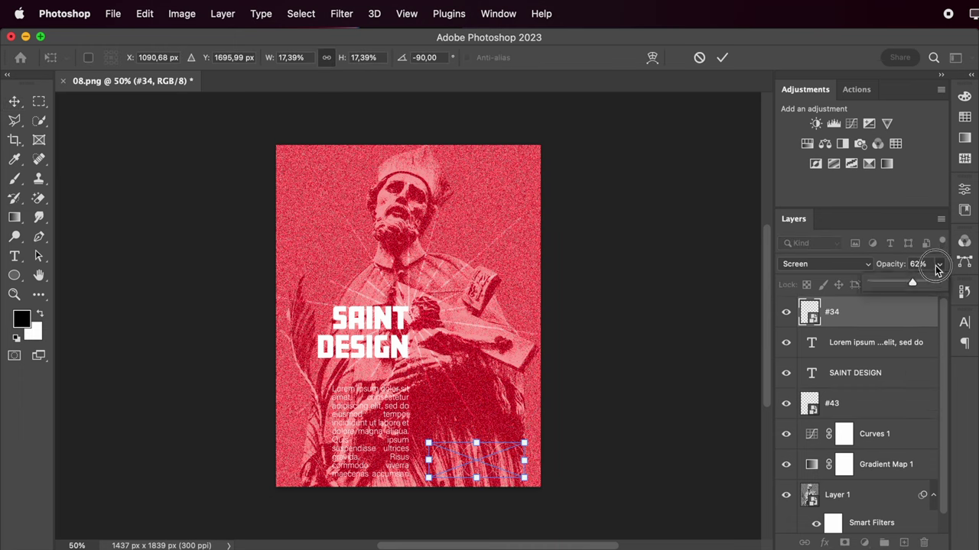
{"action": "key", "text": "Return"}
{"action": "left_click", "coordinate": [673, 286]}
{"action": "left_click", "coordinate": [520, 478]}
{"action": "left_click", "coordinate": [826, 264]}
{"action": "left_click", "coordinate": [799, 131]}
{"action": "left_click", "coordinate": [825, 264]}
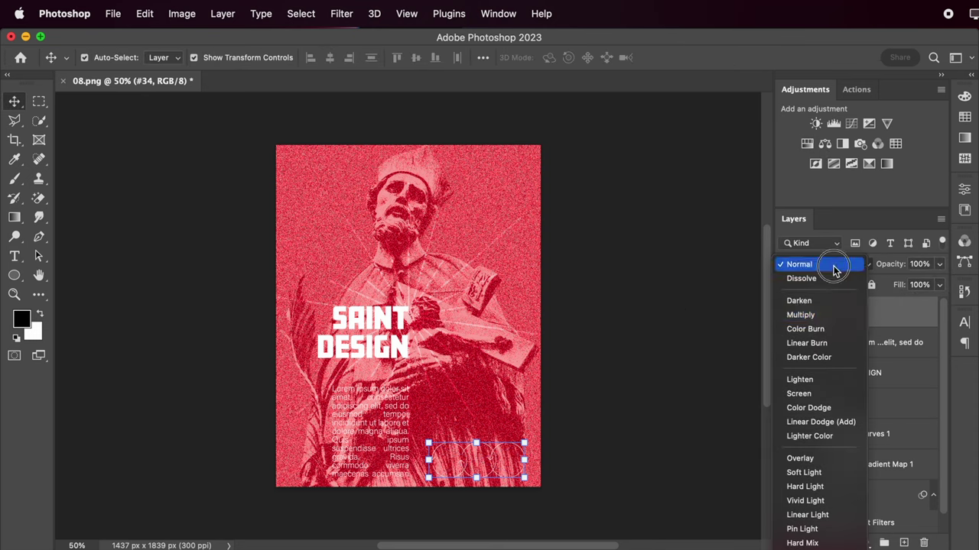
{"action": "left_click", "coordinate": [669, 480]}
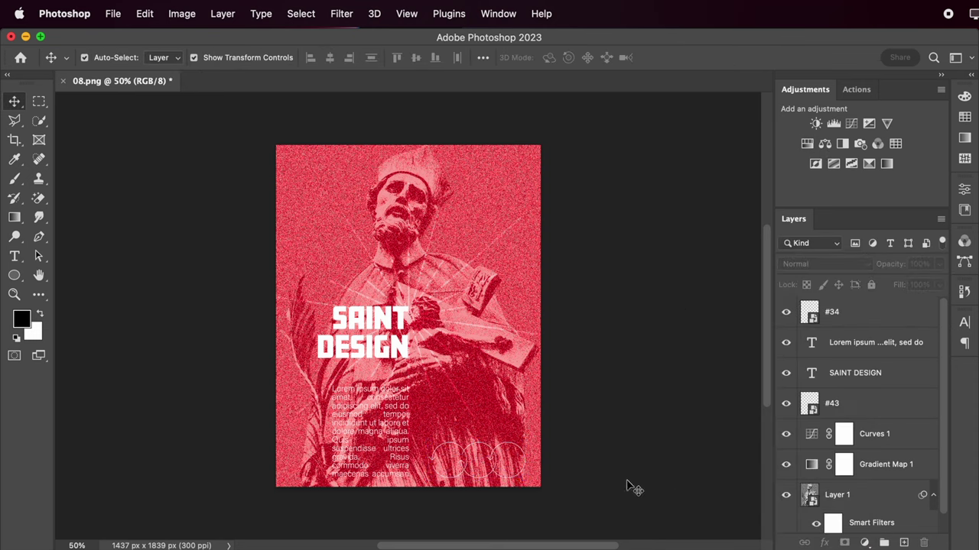
{"action": "left_click", "coordinate": [409, 406]}
{"action": "left_click", "coordinate": [872, 343]}
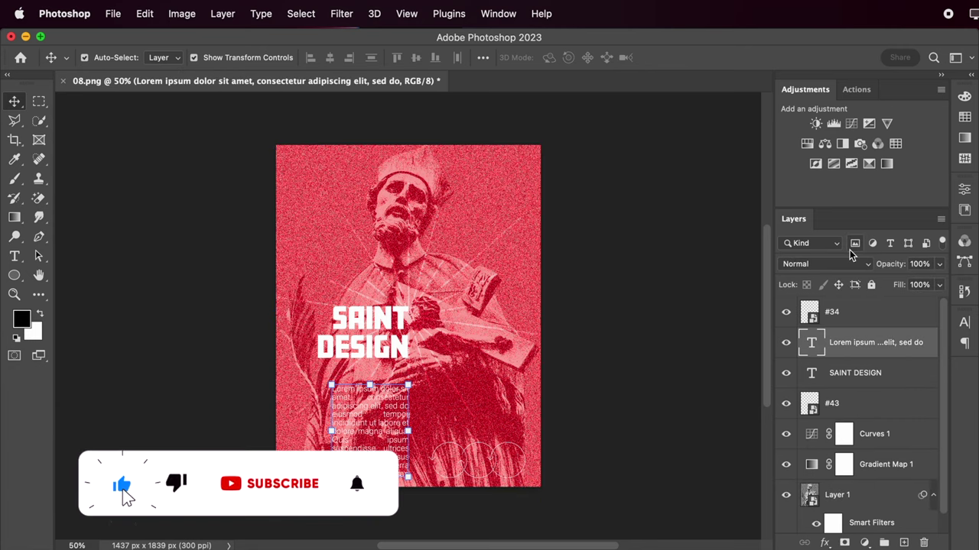
Set the Lorem ipsum paragraph to 8 pt with 10 pt leading
{"action": "left_click", "coordinate": [964, 322]}
{"action": "type", "text": "7"}
{"action": "key", "text": "Return"}
{"action": "key", "text": "Up"}
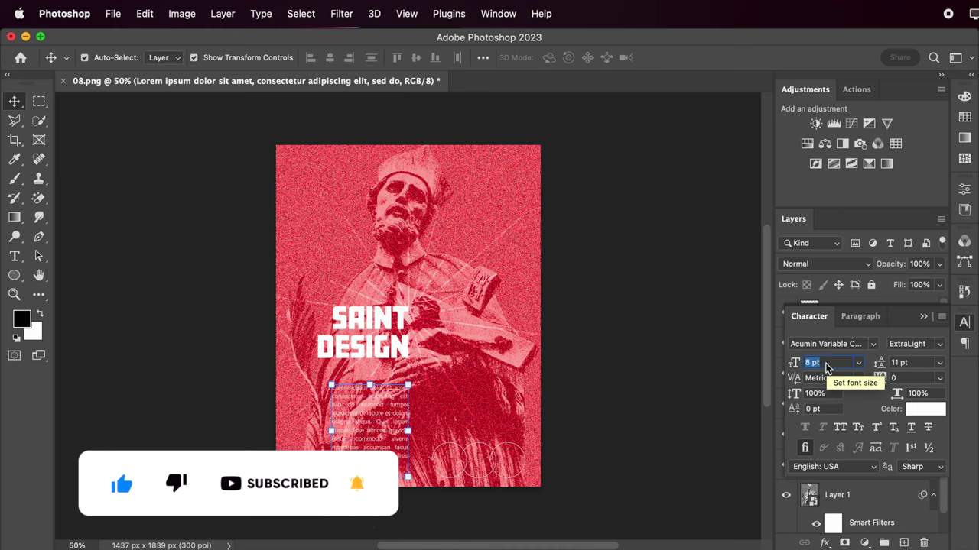
{"action": "left_click", "coordinate": [922, 364]}
{"action": "key", "text": "Down"}
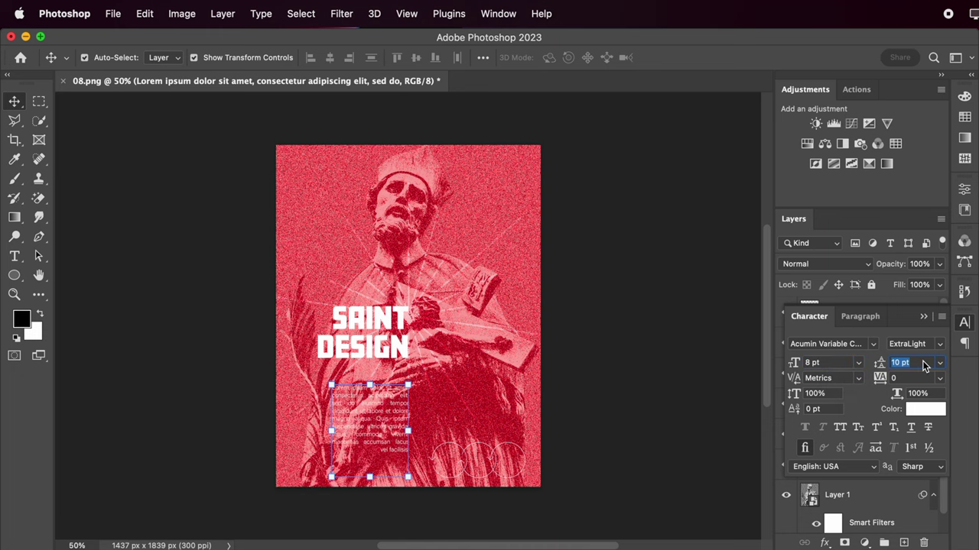
Narrow the paragraph's text block from its left side and commit the transform
{"action": "left_click", "coordinate": [334, 433]}
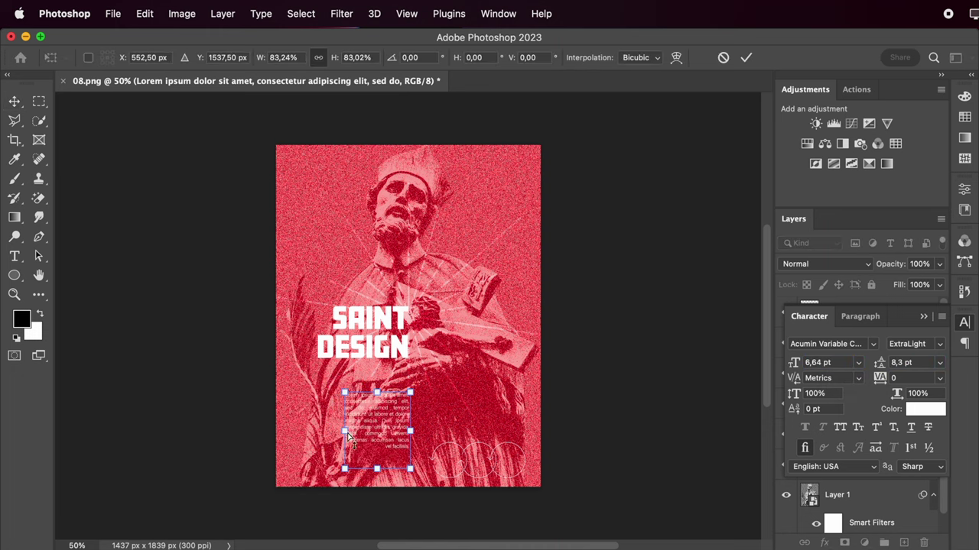
{"action": "scroll", "coordinate": [329, 428], "scroll_direction": "up", "scroll_amount": 5}
{"action": "left_click_drag", "start_coordinate": [284, 310], "coordinate": [295, 310]}
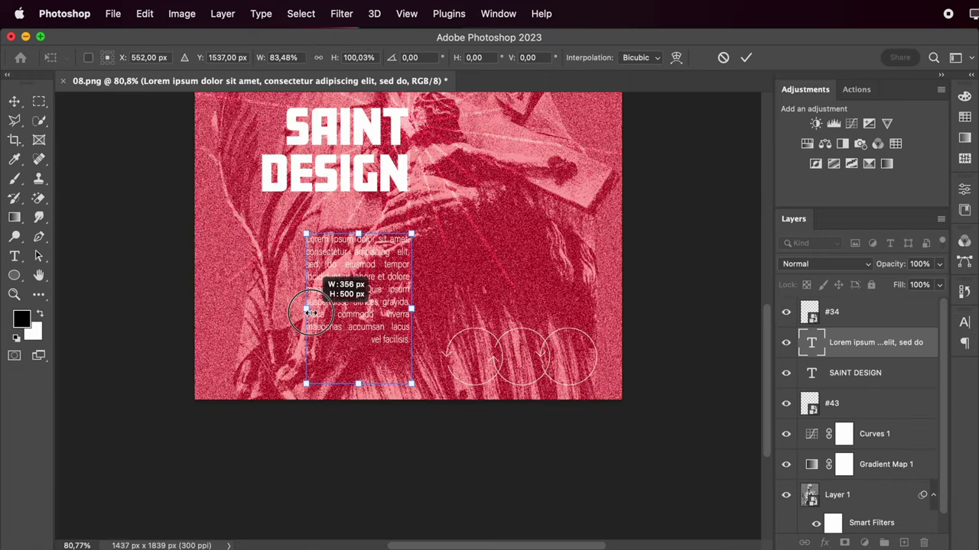
{"action": "key", "text": "Return"}
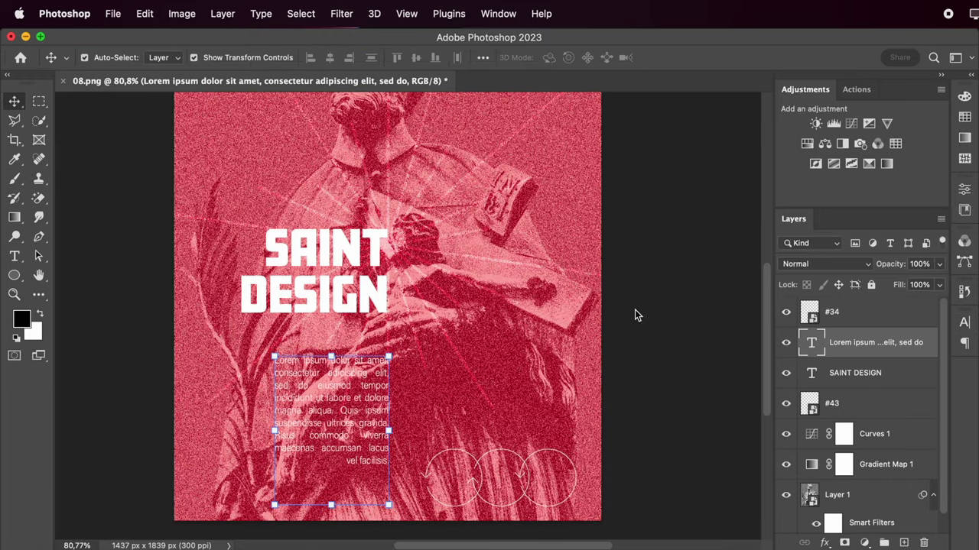
{"action": "left_click", "coordinate": [634, 365]}
{"action": "scroll", "coordinate": [633, 365], "scroll_direction": "down", "scroll_amount": 3}
{"action": "scroll", "coordinate": [634, 365], "scroll_direction": "down", "scroll_amount": 2}
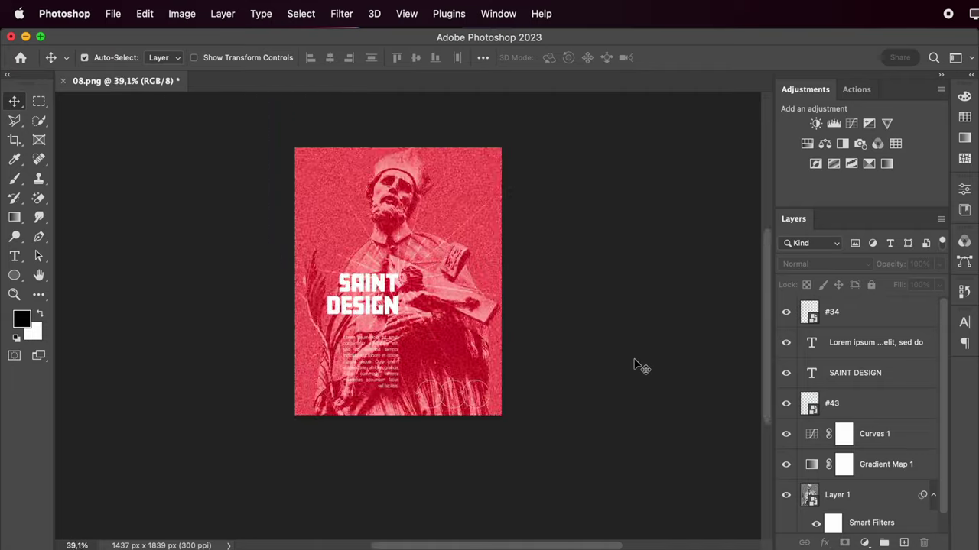
{"action": "scroll", "coordinate": [633, 364], "scroll_direction": "up", "scroll_amount": 5}
{"action": "scroll", "coordinate": [570, 357], "scroll_direction": "down", "scroll_amount": 1}
{"action": "scroll", "coordinate": [569, 357], "scroll_direction": "down", "scroll_amount": 1}
{"action": "left_click", "coordinate": [14, 256]}
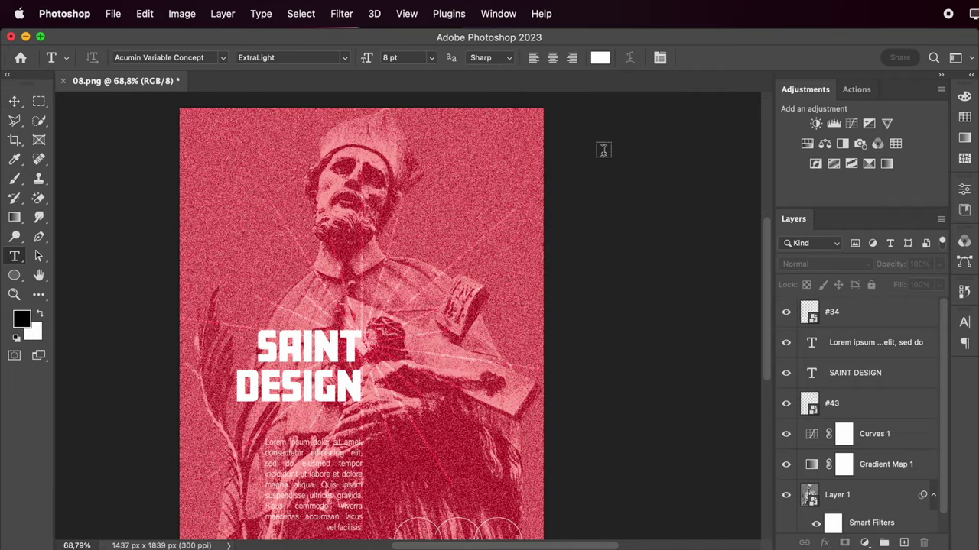
Create a tall top-right text frame with Regular 4 pt text and 8 pt leading
{"action": "left_click_drag", "start_coordinate": [481, 132], "coordinate": [523, 301]}
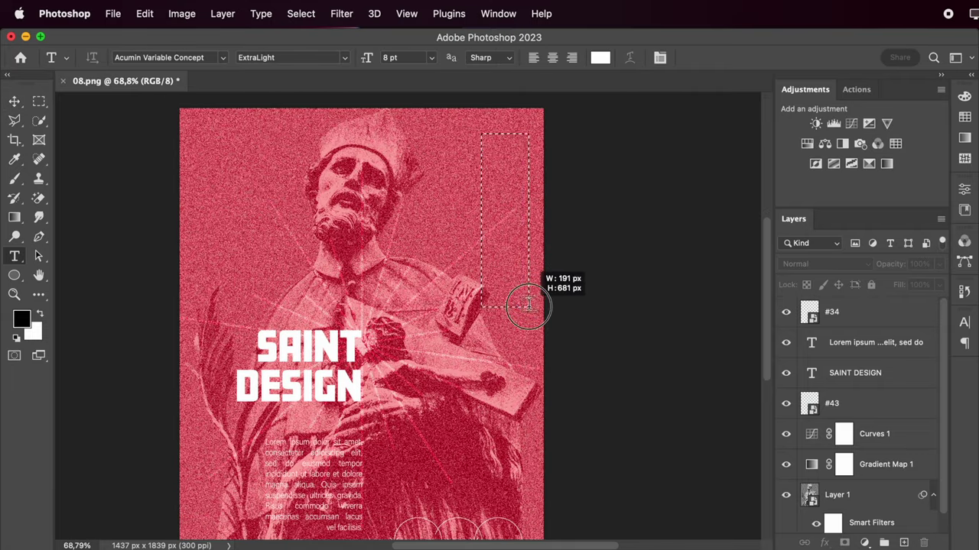
{"action": "left_click", "coordinate": [965, 322]}
{"action": "type", "text": "3"}
{"action": "key", "text": "Return"}
{"action": "key", "text": "Up"}
{"action": "left_click", "coordinate": [899, 362]}
{"action": "key", "text": "Down"}
{"action": "key", "text": "Down"}
{"action": "key", "text": "Down"}
{"action": "key", "text": "Down"}
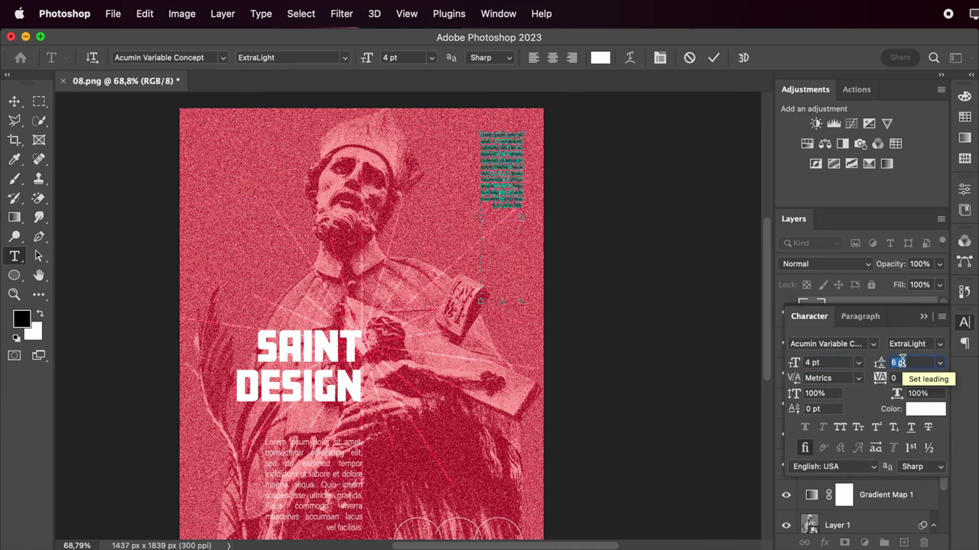
{"action": "key", "text": "Up"}
{"action": "key", "text": "Up"}
{"action": "left_click", "coordinate": [939, 344]}
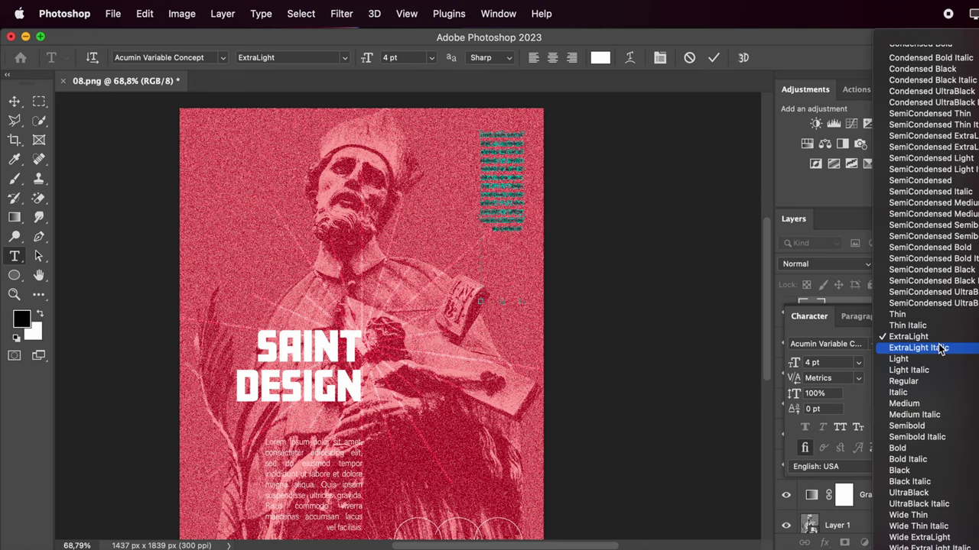
{"action": "left_click", "coordinate": [935, 382]}
{"action": "left_click", "coordinate": [923, 130]}
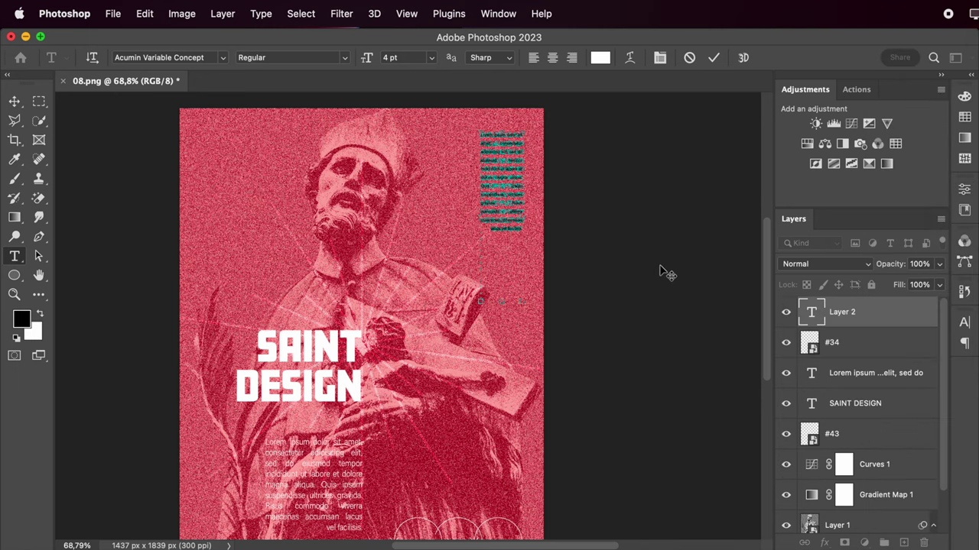
{"action": "key", "text": "Escape"}
Right-align the small top-right text block
{"action": "left_click", "coordinate": [13, 101]}
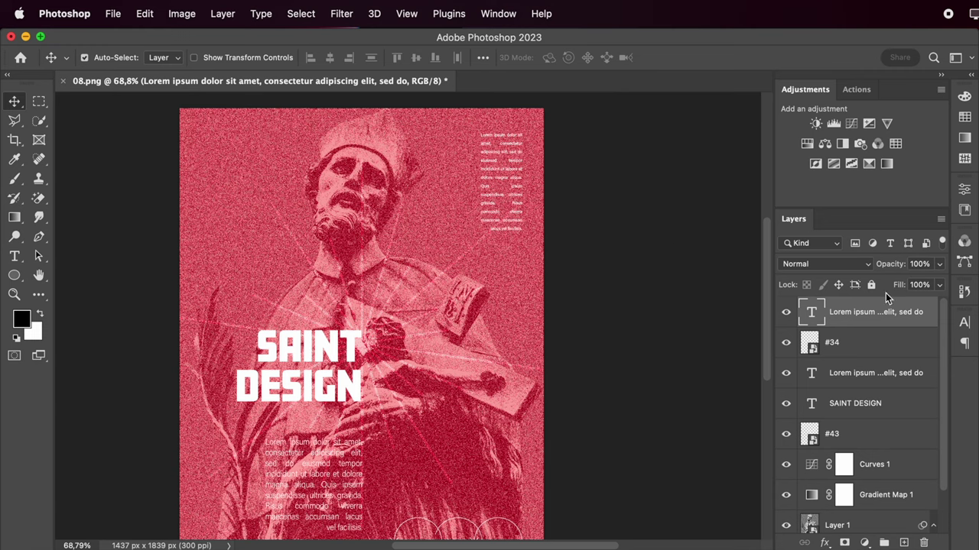
{"action": "double_click", "coordinate": [520, 205]}
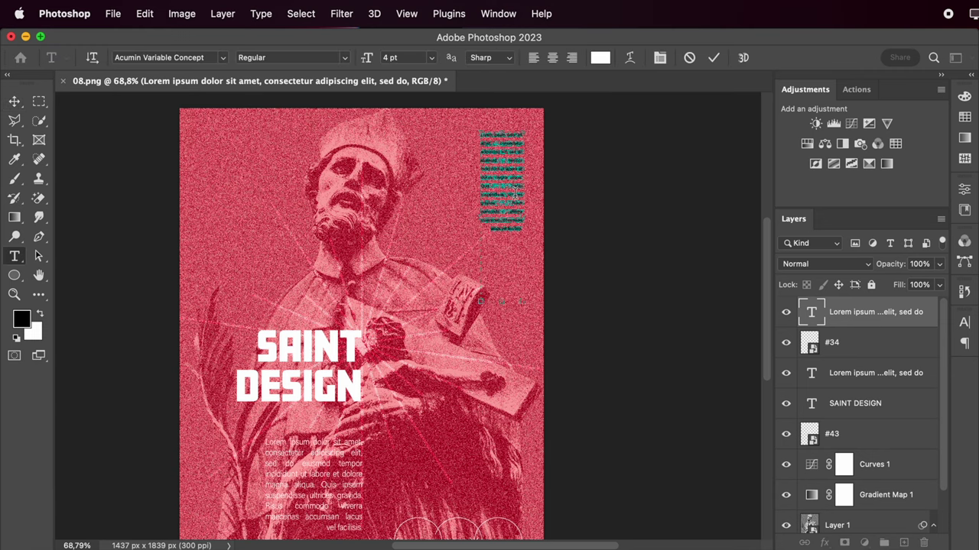
{"action": "left_click", "coordinate": [572, 58]}
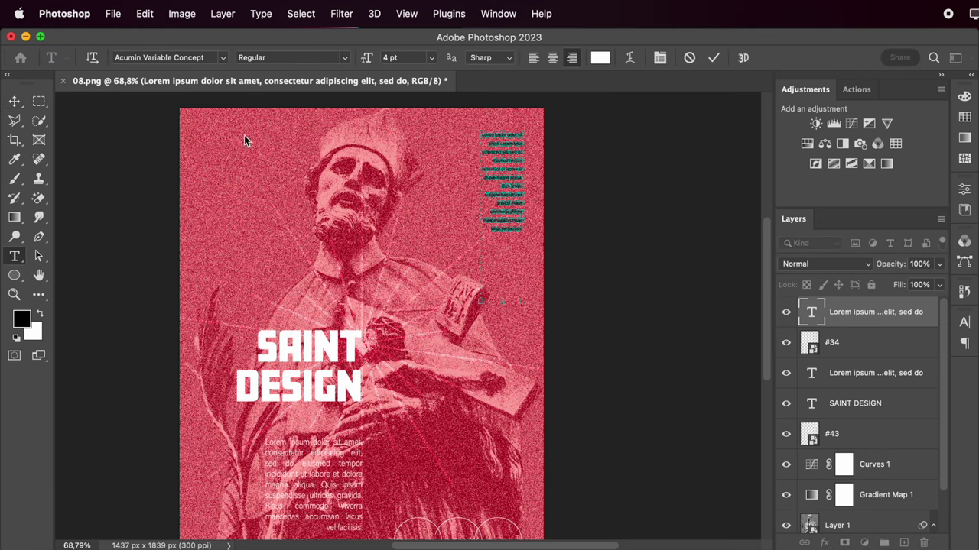
{"action": "key", "text": "Escape"}
{"action": "key", "text": "v"}
{"action": "scroll", "coordinate": [604, 287], "scroll_direction": "down", "scroll_amount": 3}
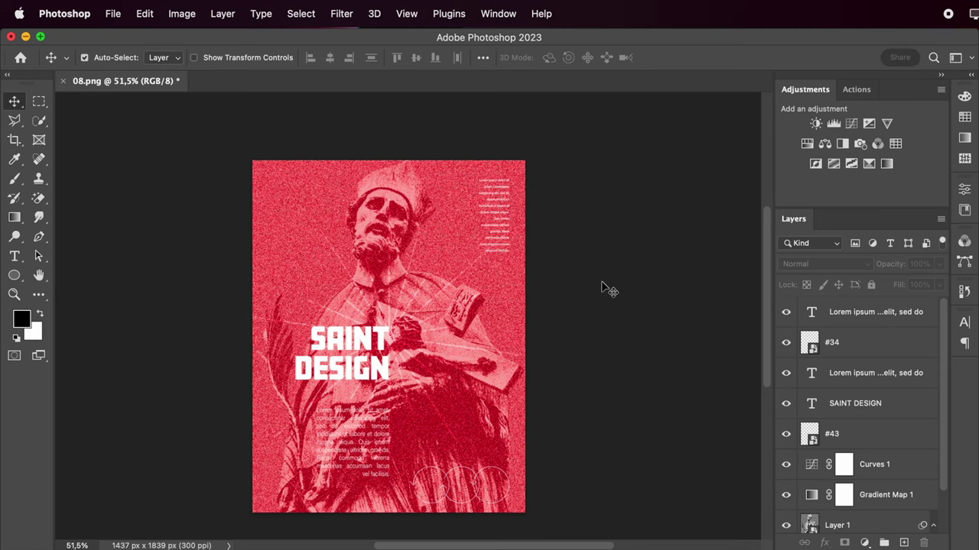
{"action": "scroll", "coordinate": [600, 261], "scroll_direction": "up", "scroll_amount": 2}
{"action": "scroll", "coordinate": [597, 255], "scroll_direction": "down", "scroll_amount": 1}
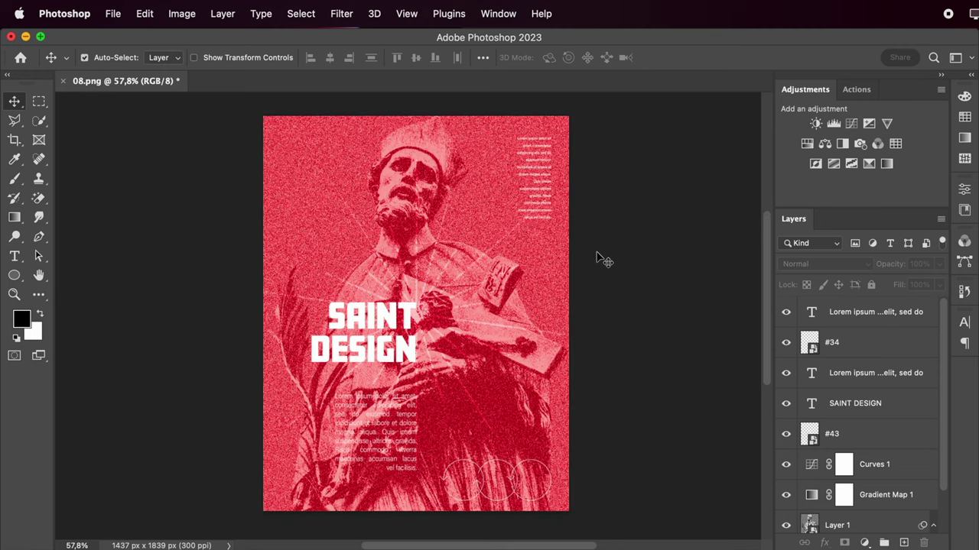
{"action": "left_click", "coordinate": [14, 217]}
Draw a small black circle and scatter copies of it across the poster
{"action": "left_click", "coordinate": [14, 101]}
{"action": "left_click", "coordinate": [13, 275]}
{"action": "left_click_drag", "start_coordinate": [305, 192], "coordinate": [326, 212]}
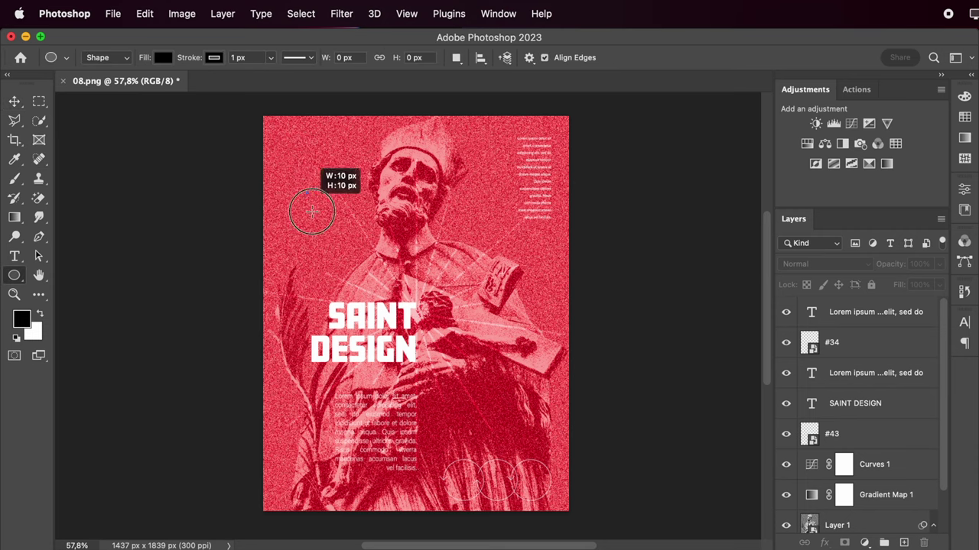
{"action": "key", "text": "v"}
{"action": "key", "text": "ctrl+c"}
{"action": "key", "text": "ctrl+v"}
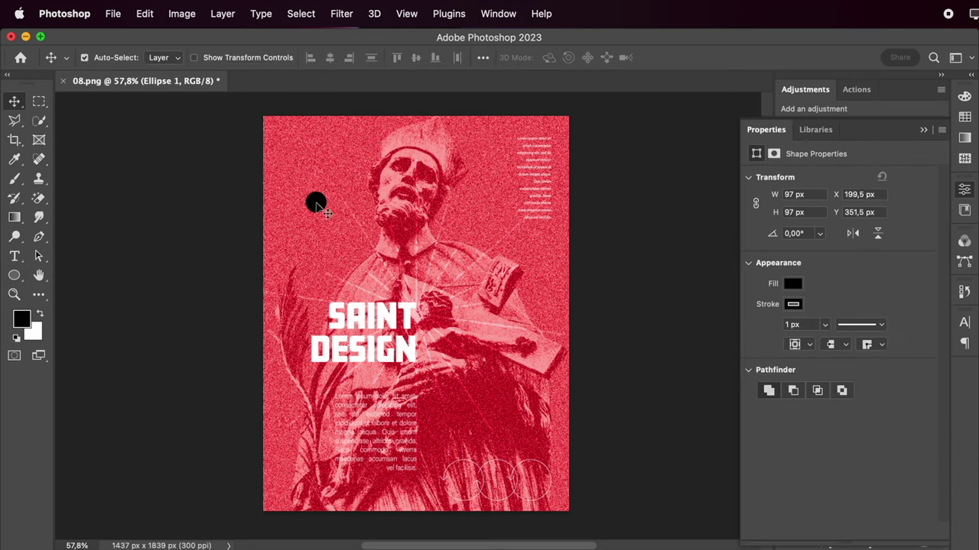
{"action": "left_click_drag", "start_coordinate": [426, 327], "coordinate": [503, 266]}
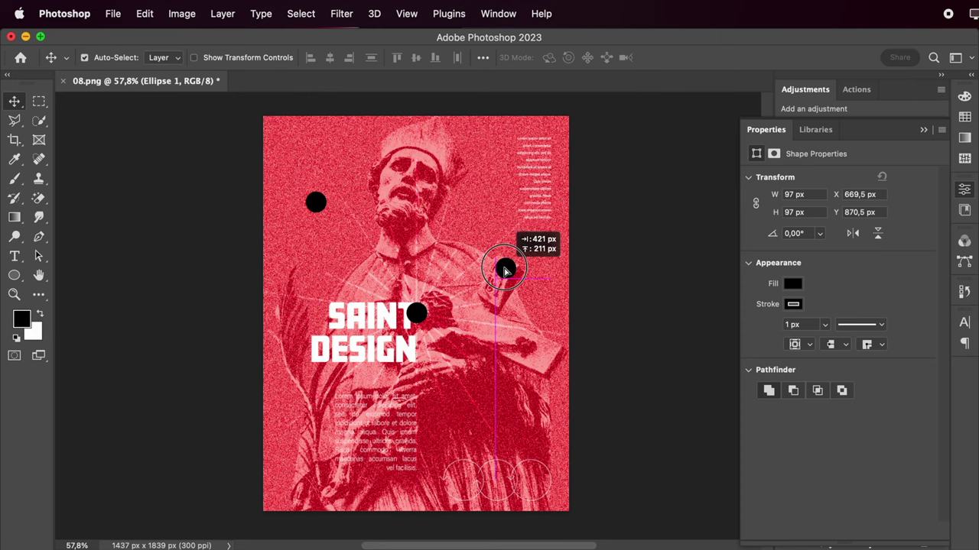
{"action": "left_click_drag", "start_coordinate": [417, 313], "coordinate": [555, 438]}
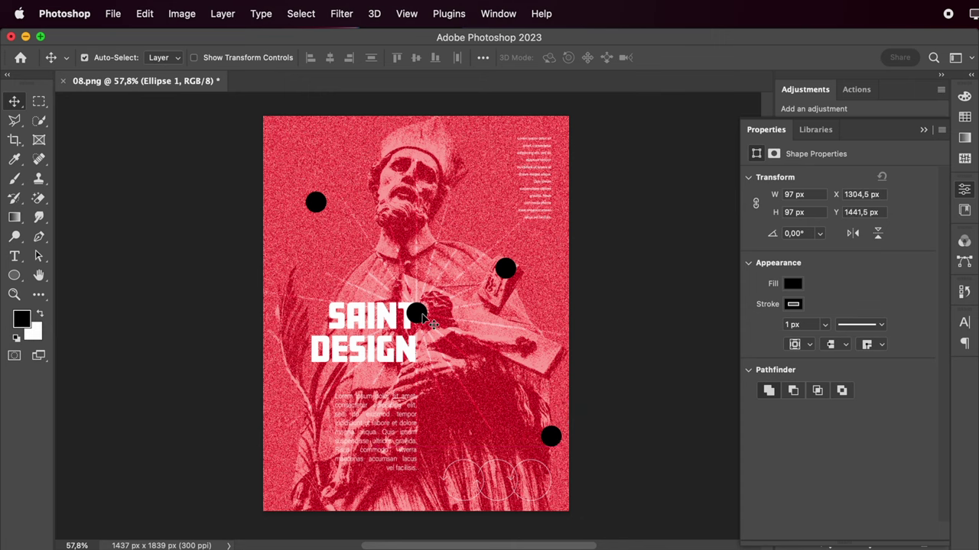
{"action": "left_click_drag", "start_coordinate": [418, 314], "coordinate": [488, 397]}
{"action": "left_click_drag", "start_coordinate": [507, 270], "coordinate": [517, 246]}
Lower the SAINT DESIGN title and Lorem ipsum block slightly, and reposition two dots
{"action": "mouse_move", "coordinate": [428, 324]}
{"action": "left_mouse_down"}
{"action": "mouse_move", "coordinate": [418, 314]}
{"action": "mouse_move", "coordinate": [398, 334]}
{"action": "left_mouse_up"}
{"action": "left_click_drag", "start_coordinate": [404, 422], "coordinate": [404, 451]}
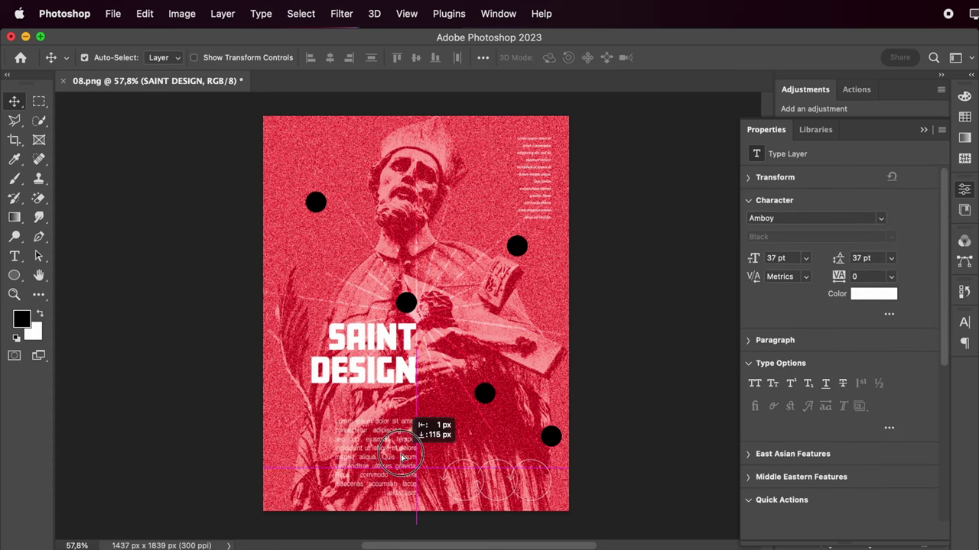
{"action": "left_click_drag", "start_coordinate": [520, 483], "coordinate": [548, 472]}
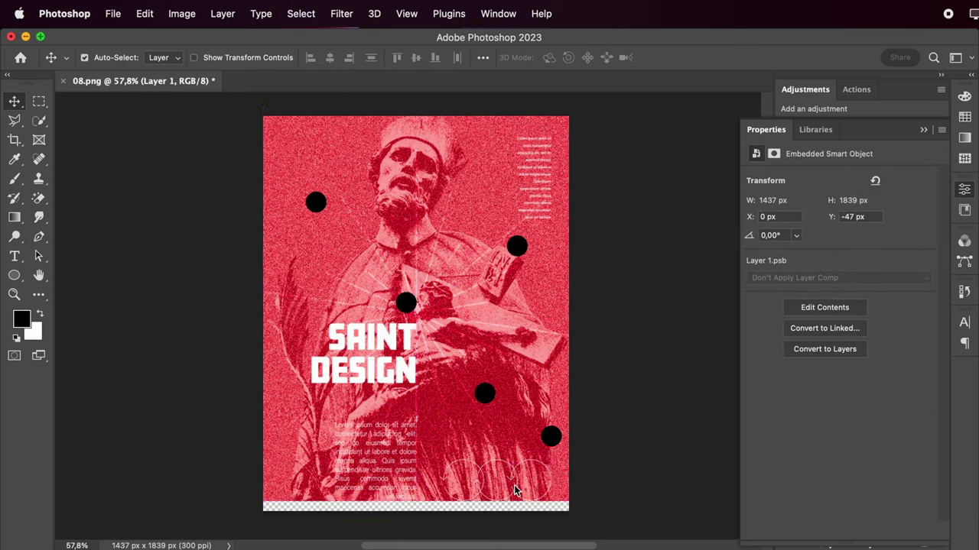
{"action": "left_click_drag", "start_coordinate": [478, 387], "coordinate": [452, 357]}
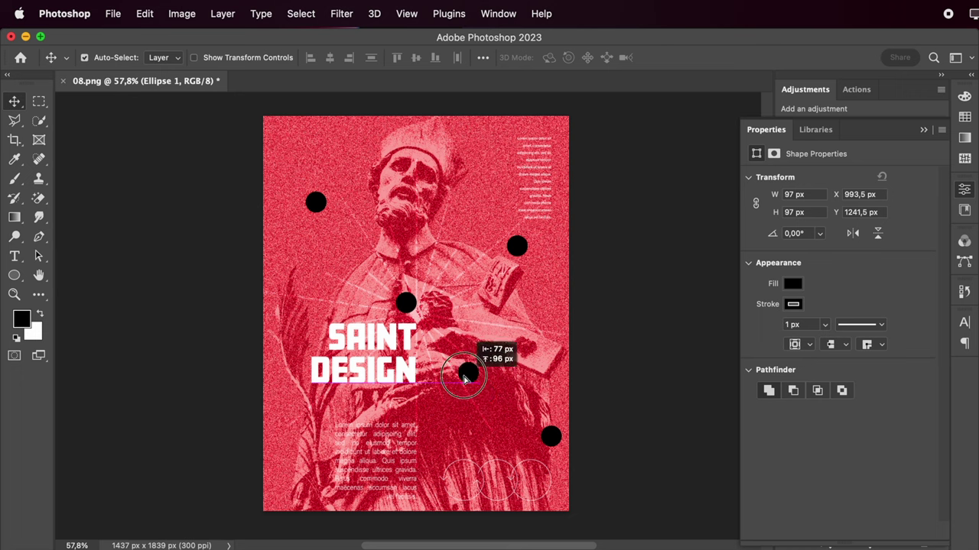
{"action": "left_click_drag", "start_coordinate": [406, 304], "coordinate": [417, 321]}
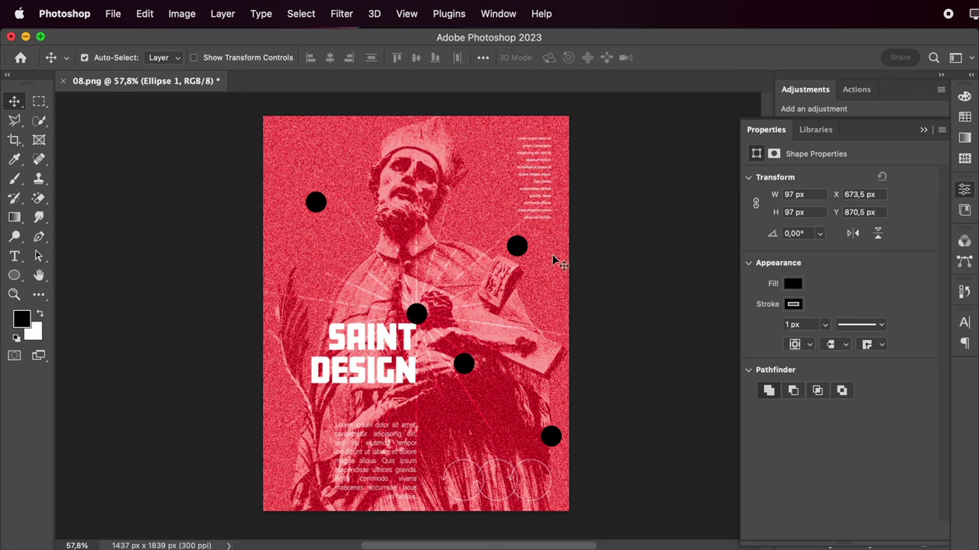
{"action": "left_click", "coordinate": [696, 267]}
{"action": "scroll", "coordinate": [856, 428], "scroll_direction": "down", "scroll_amount": 2}
{"action": "scroll", "coordinate": [856, 451], "scroll_direction": "down", "scroll_amount": 3}
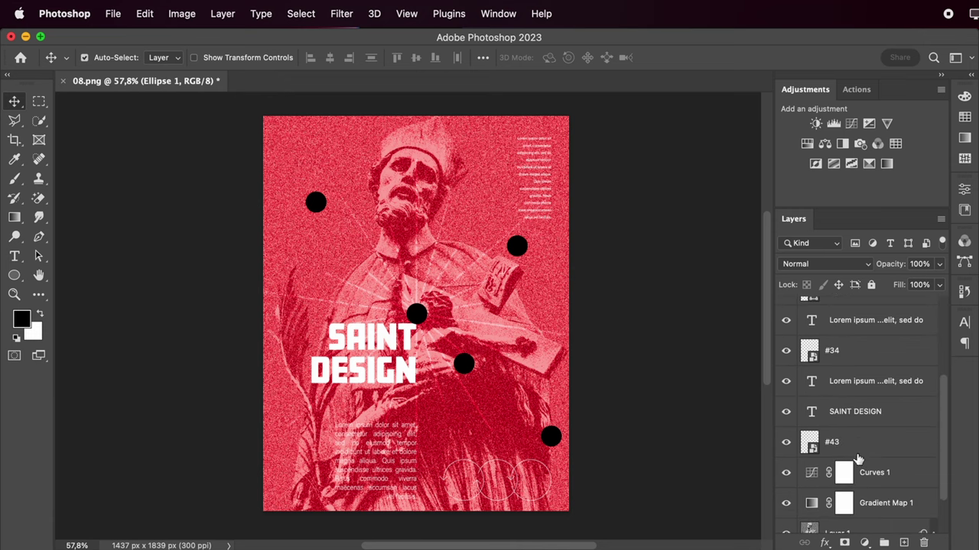
{"action": "scroll", "coordinate": [864, 431], "scroll_direction": "down", "scroll_amount": 2}
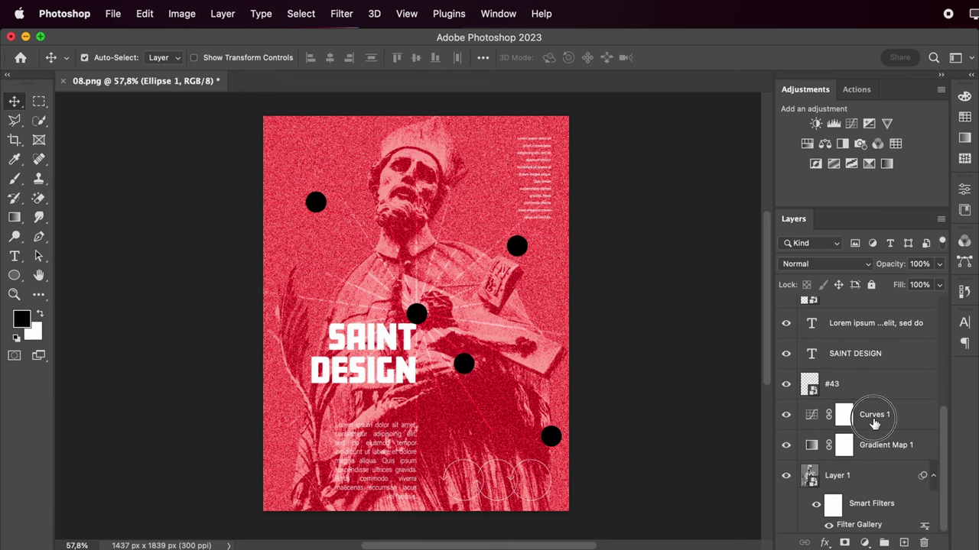
{"action": "left_click", "coordinate": [871, 425]}
{"action": "double_click", "coordinate": [870, 427]}
{"action": "double_click", "coordinate": [811, 419]}
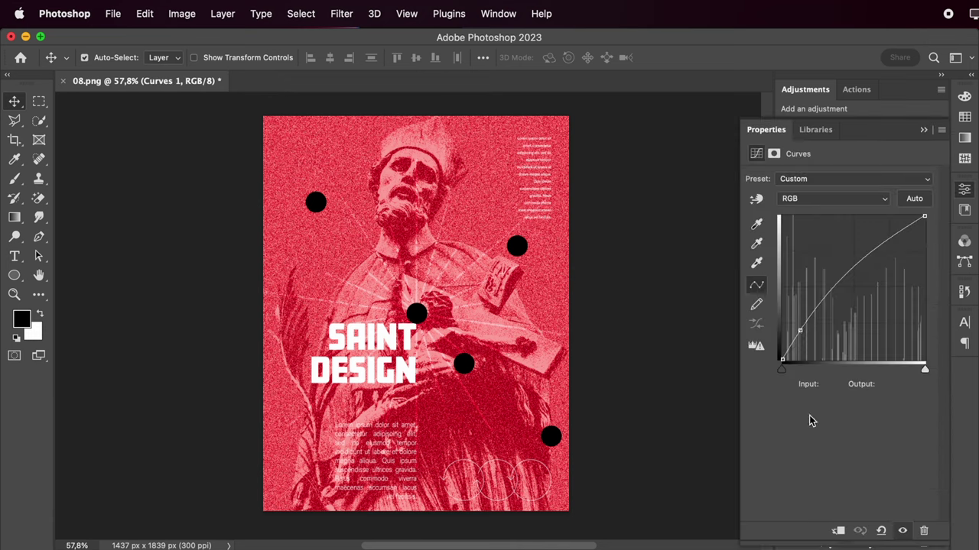
{"action": "left_click_drag", "start_coordinate": [799, 331], "coordinate": [810, 306]}
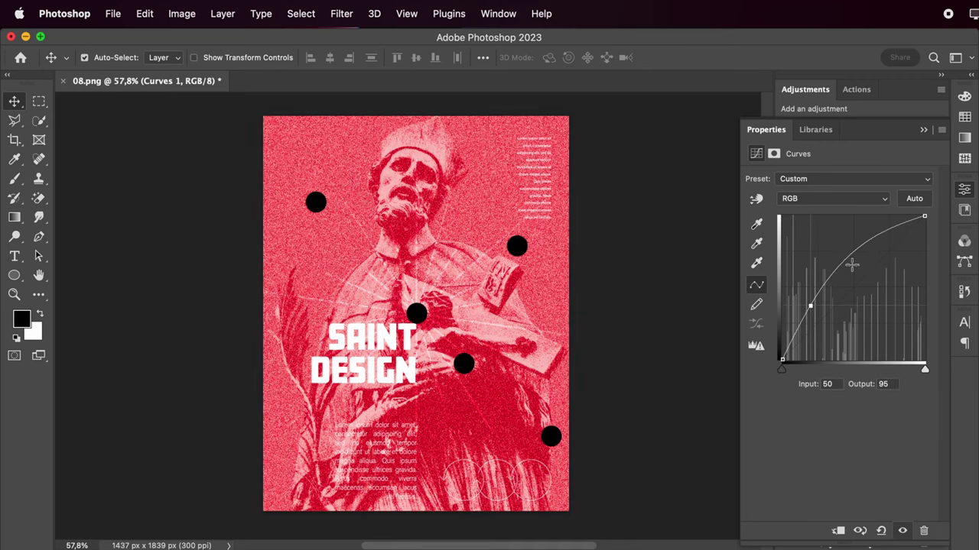
{"action": "left_click", "coordinate": [923, 129]}
{"action": "key", "text": "ctrl+z"}
{"action": "scroll", "coordinate": [835, 362], "scroll_direction": "up", "scroll_amount": 5}
{"action": "left_click", "coordinate": [841, 311]}
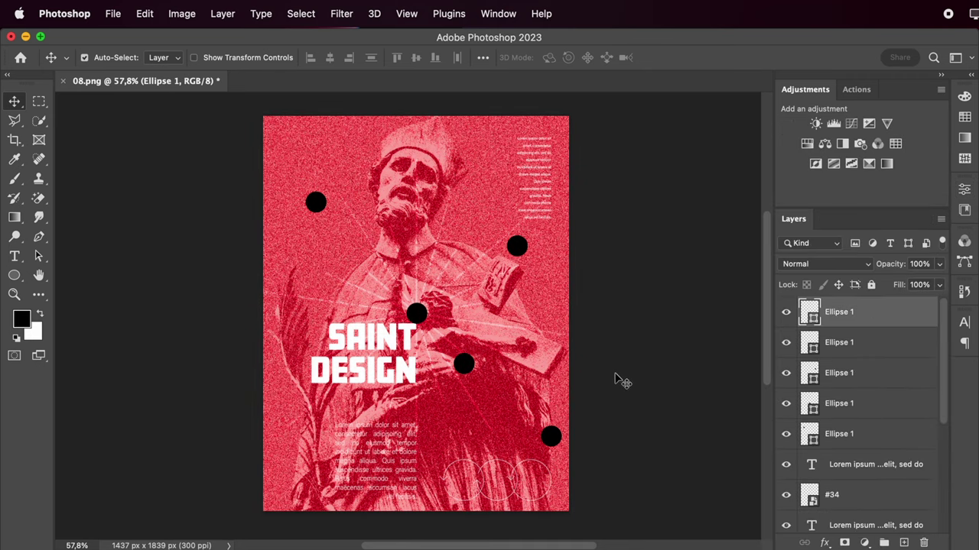
Stretch the glued paper texture across the full poster width
{"action": "left_click_drag", "start_coordinate": [560, 324], "coordinate": [572, 321]}
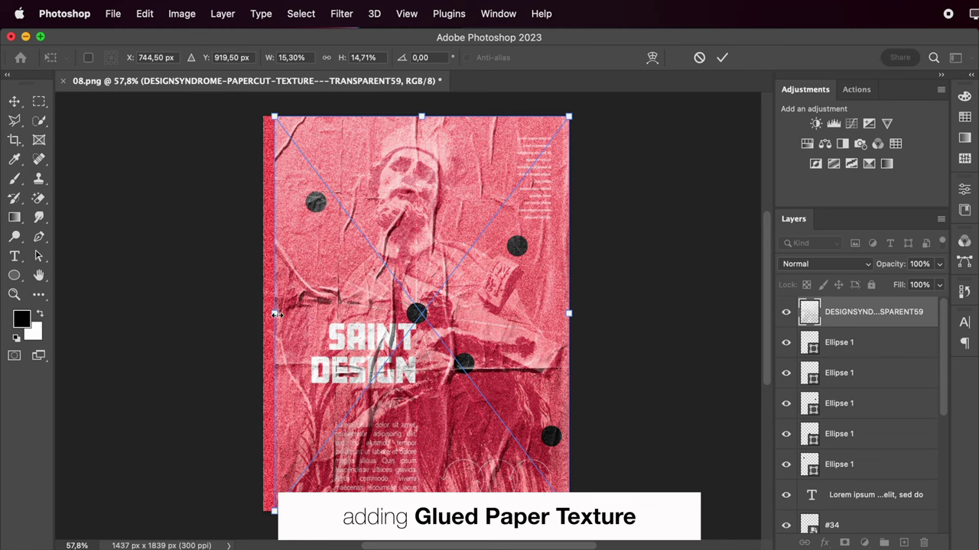
{"action": "left_click_drag", "start_coordinate": [274, 313], "coordinate": [262, 313]}
{"action": "key", "text": "Return"}
Blend the glued texture as Lighter Color at 76% opacity
{"action": "left_click", "coordinate": [830, 264]}
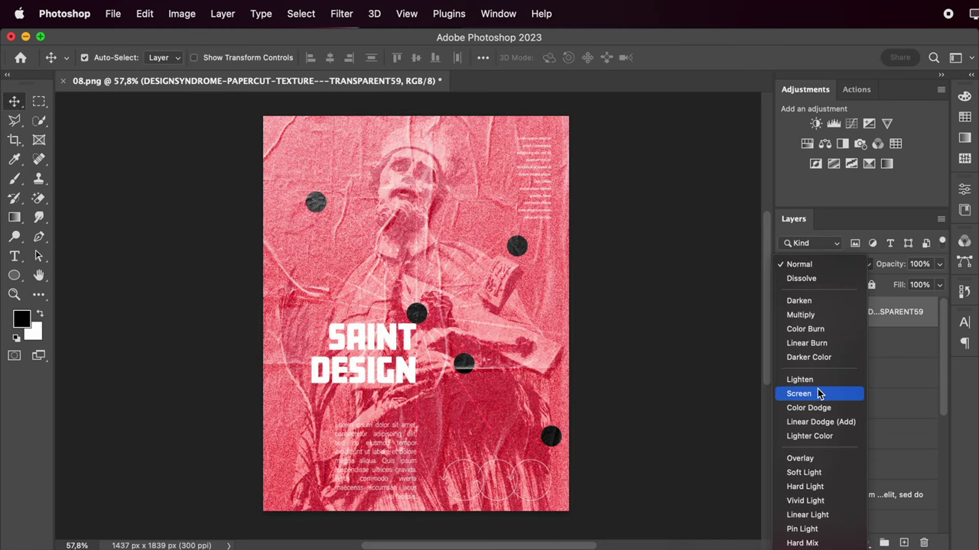
{"action": "left_click", "coordinate": [817, 437]}
{"action": "left_click_drag", "start_coordinate": [941, 265], "coordinate": [923, 285]}
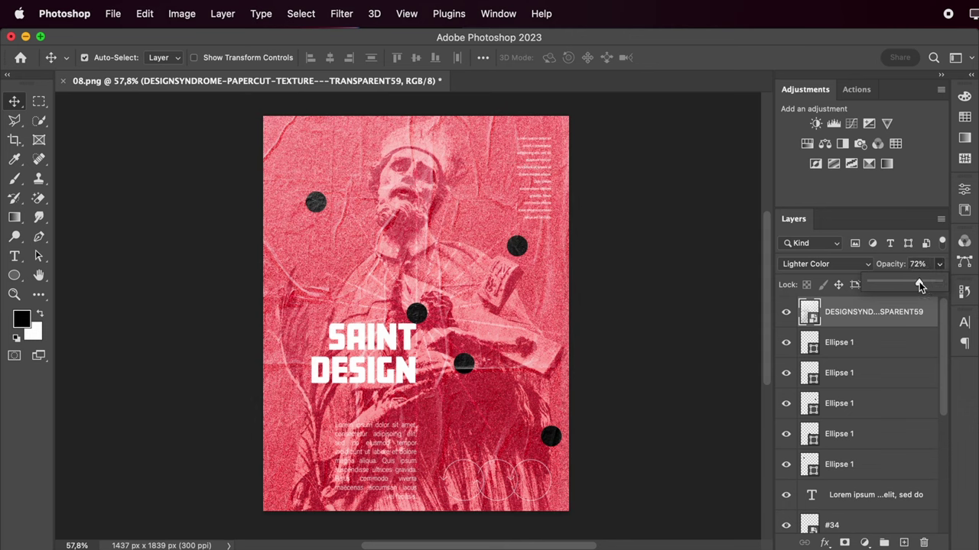
{"action": "left_click", "coordinate": [939, 266]}
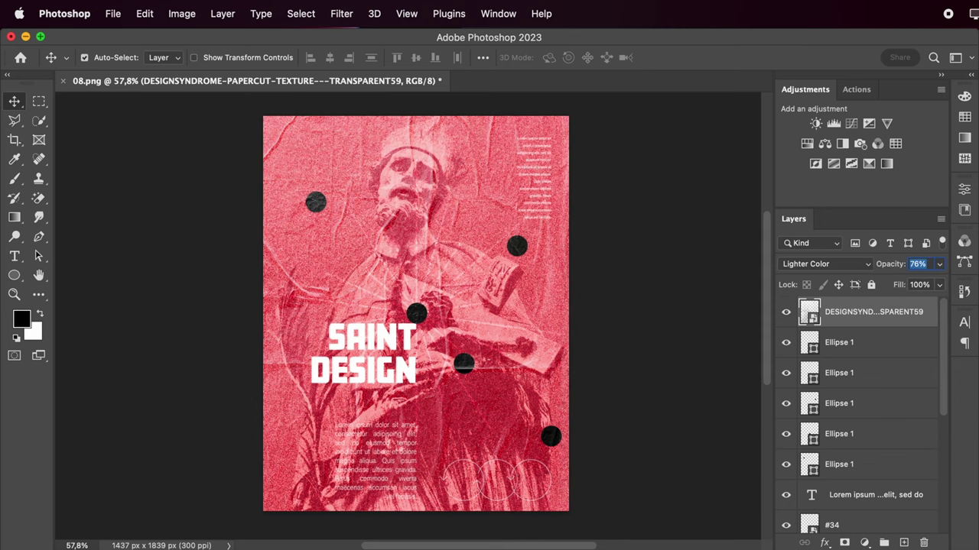
{"action": "scroll", "coordinate": [895, 413], "scroll_direction": "down", "scroll_amount": 3}
{"action": "scroll", "coordinate": [866, 442], "scroll_direction": "down", "scroll_amount": 2}
In Gradient Map 1, shift two stops and recolour the one at location 63 to 773332
{"action": "double_click", "coordinate": [807, 467]}
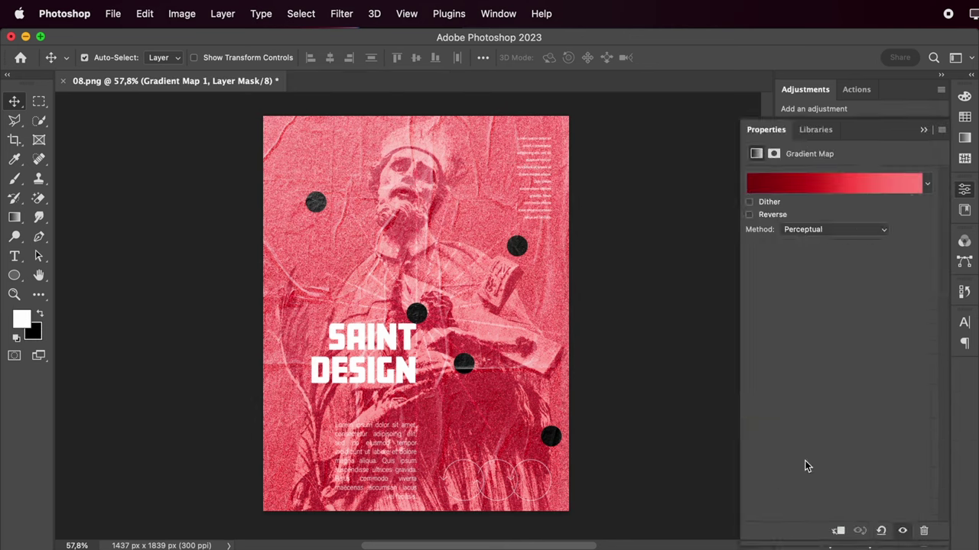
{"action": "left_click", "coordinate": [828, 184]}
{"action": "mouse_move", "coordinate": [711, 445]}
{"action": "left_mouse_down"}
{"action": "mouse_move", "coordinate": [678, 445]}
{"action": "mouse_move", "coordinate": [699, 445]}
{"action": "left_mouse_up"}
{"action": "left_click_drag", "start_coordinate": [800, 444], "coordinate": [782, 444]}
{"action": "double_click", "coordinate": [789, 450]}
{"action": "type", "text": "773332"}
{"action": "left_click", "coordinate": [882, 73]}
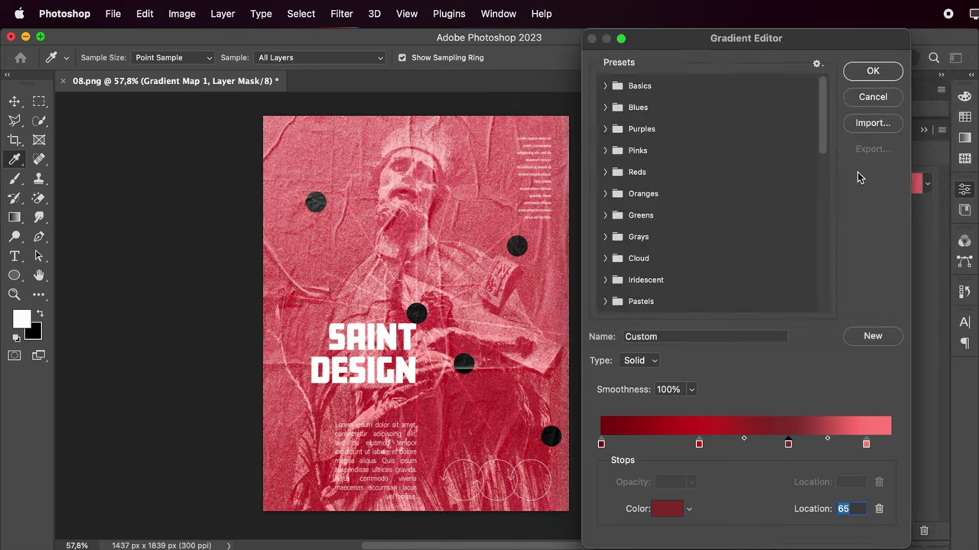
Add a red stop at 29 and a dark greyish middle stop, and move a red stop to 32
{"action": "mouse_move", "coordinate": [698, 448]}
{"action": "left_mouse_down"}
{"action": "mouse_move", "coordinate": [650, 445]}
{"action": "mouse_move", "coordinate": [697, 442]}
{"action": "left_mouse_up"}
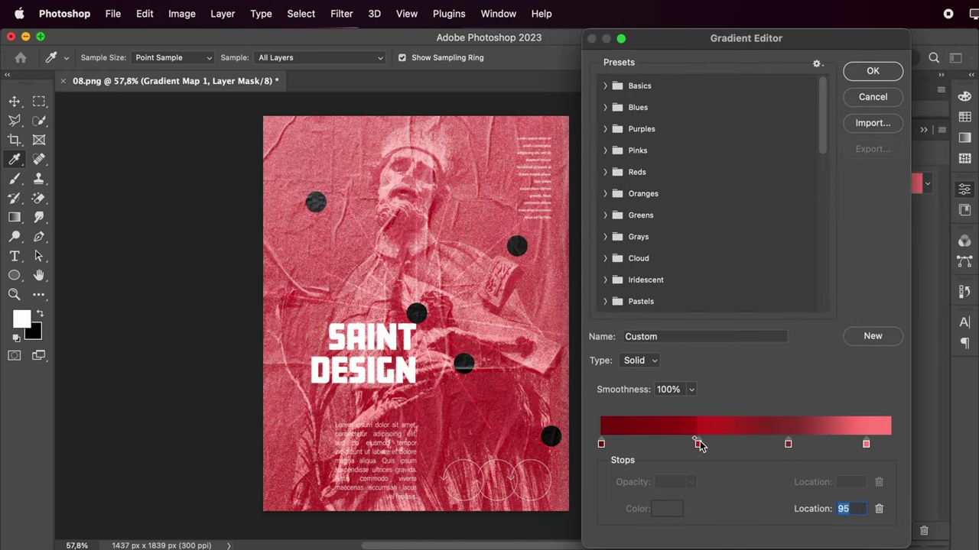
{"action": "left_click_drag", "start_coordinate": [829, 443], "coordinate": [776, 444]}
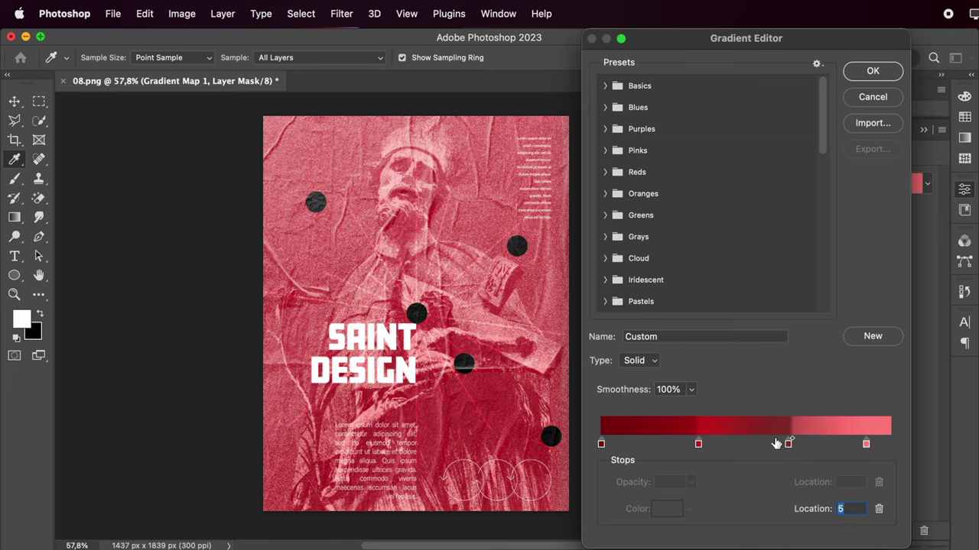
{"action": "left_click", "coordinate": [738, 443]}
{"action": "double_click", "coordinate": [738, 444]}
{"action": "mouse_move", "coordinate": [562, 141]}
{"action": "left_mouse_down"}
{"action": "mouse_move", "coordinate": [576, 184]}
{"action": "mouse_move", "coordinate": [606, 198]}
{"action": "left_mouse_up"}
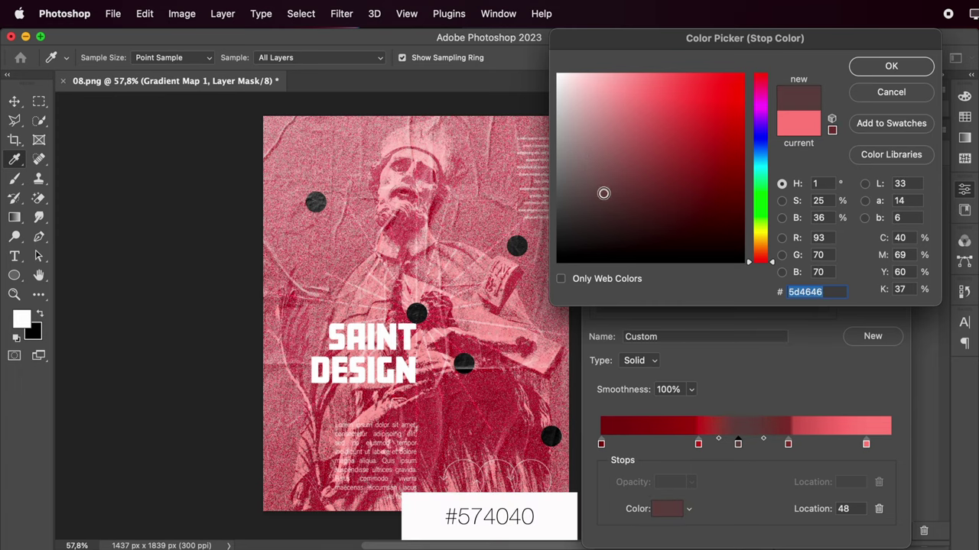
{"action": "left_click", "coordinate": [891, 67]}
{"action": "left_click_drag", "start_coordinate": [698, 443], "coordinate": [803, 443]}
Accept the gradient edits and stretch the crumpled paper texture across the poster
{"action": "left_click", "coordinate": [873, 70]}
{"action": "left_click", "coordinate": [924, 130]}
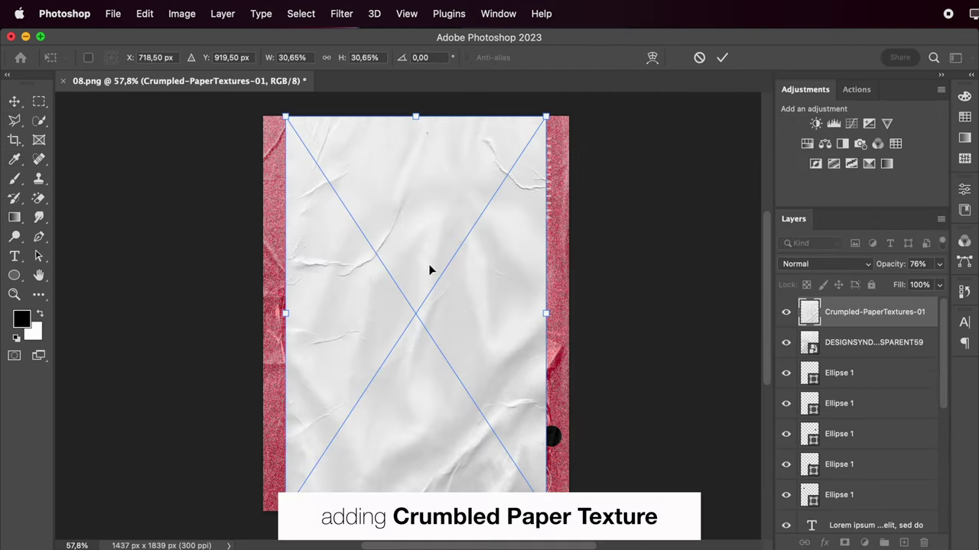
{"action": "left_click_drag", "start_coordinate": [288, 311], "coordinate": [263, 311]}
{"action": "left_click_drag", "start_coordinate": [545, 313], "coordinate": [570, 313]}
{"action": "key", "text": "Return"}
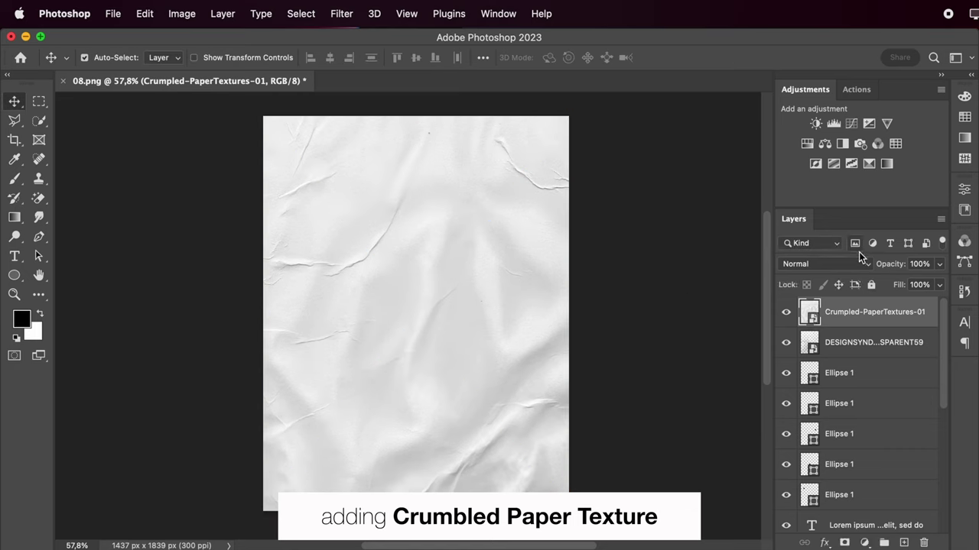
Set the crumpled texture to Multiply beneath the glued texture, now at 63% opacity
{"action": "left_click", "coordinate": [824, 264]}
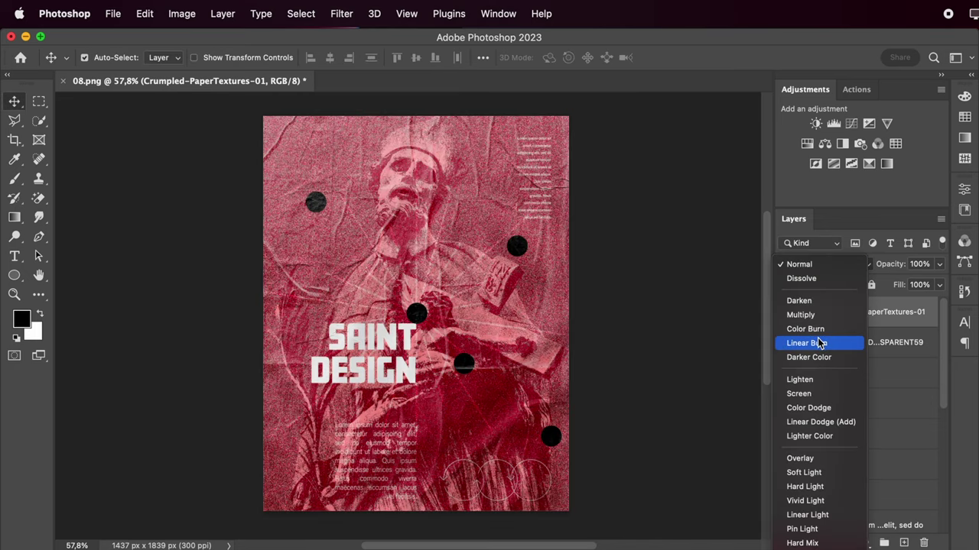
{"action": "left_click", "coordinate": [800, 314]}
{"action": "left_click_drag", "start_coordinate": [854, 312], "coordinate": [851, 362]}
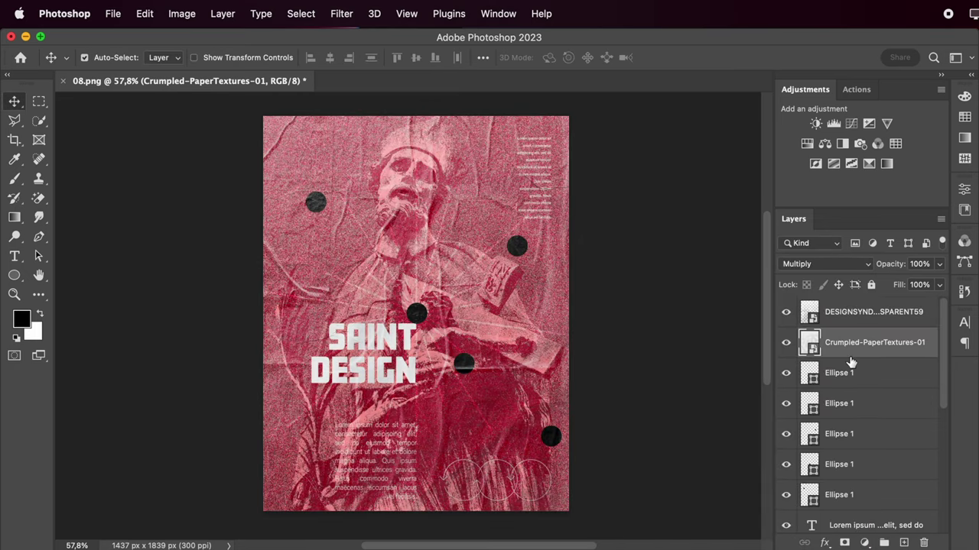
{"action": "left_click", "coordinate": [939, 263]}
{"action": "left_click_drag", "start_coordinate": [913, 284], "coordinate": [914, 285]}
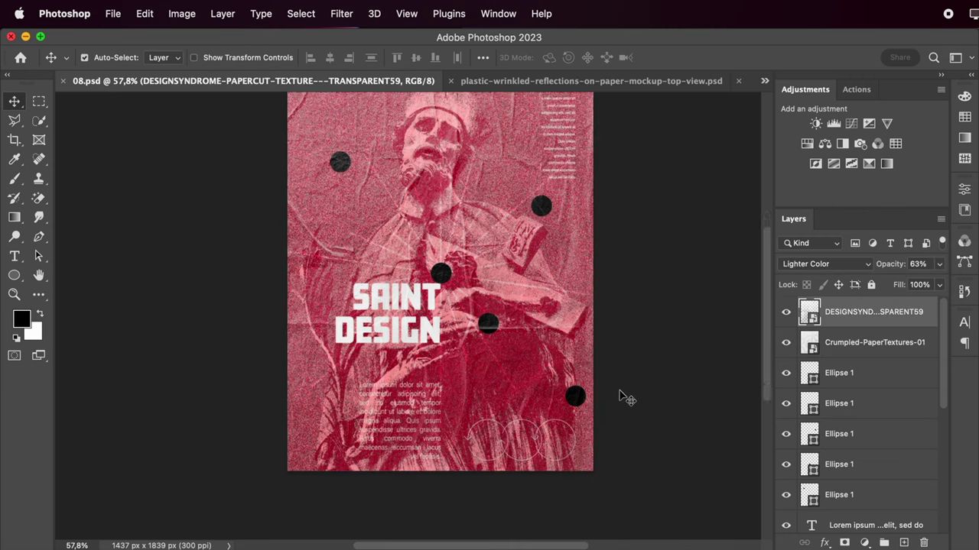
Type the date 13.07 below the title
{"action": "left_click", "coordinate": [17, 257]}
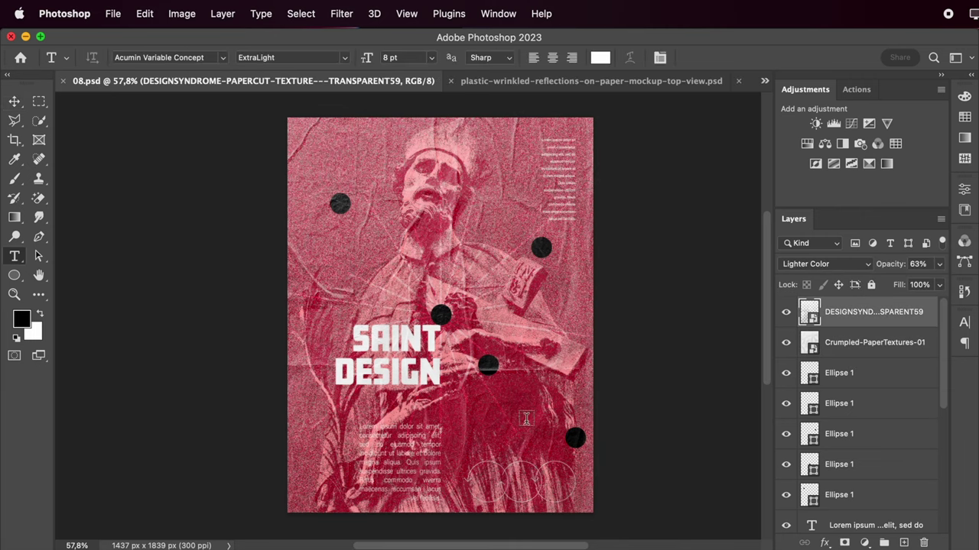
{"action": "left_click", "coordinate": [340, 401]}
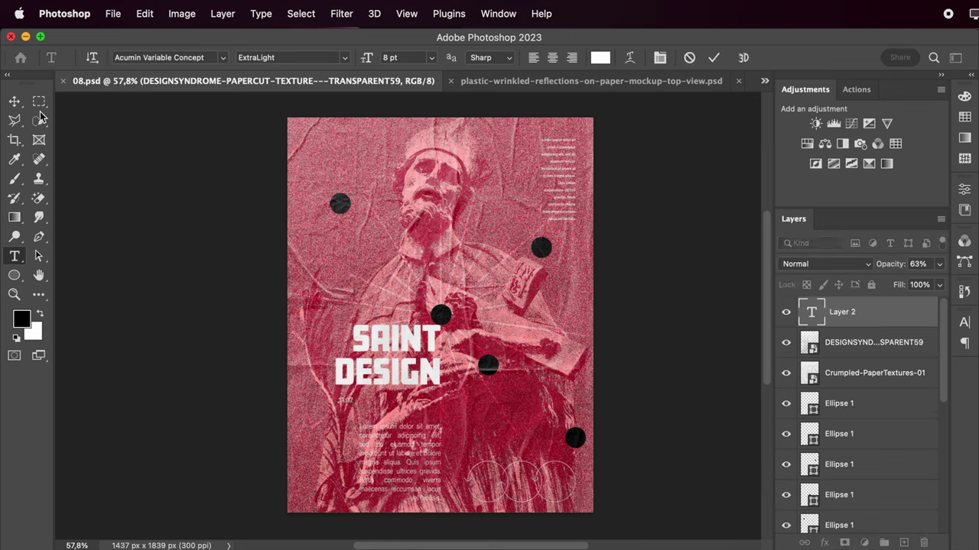
{"action": "key", "text": "Escape"}
{"action": "key", "text": "v"}
Style the date in Amboy, Medium weight, at 14 pt
{"action": "left_click", "coordinate": [964, 322]}
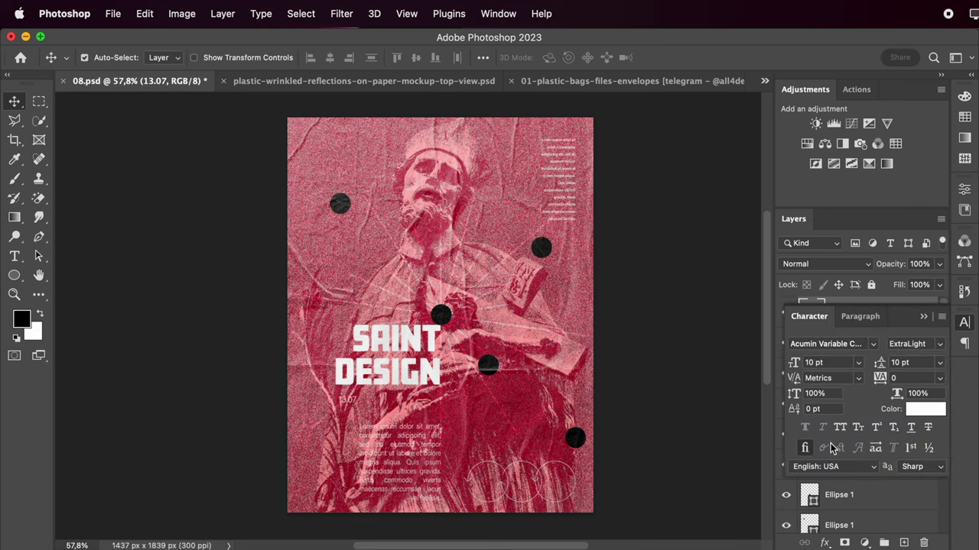
{"action": "left_click", "coordinate": [917, 363]}
{"action": "left_click", "coordinate": [930, 406]}
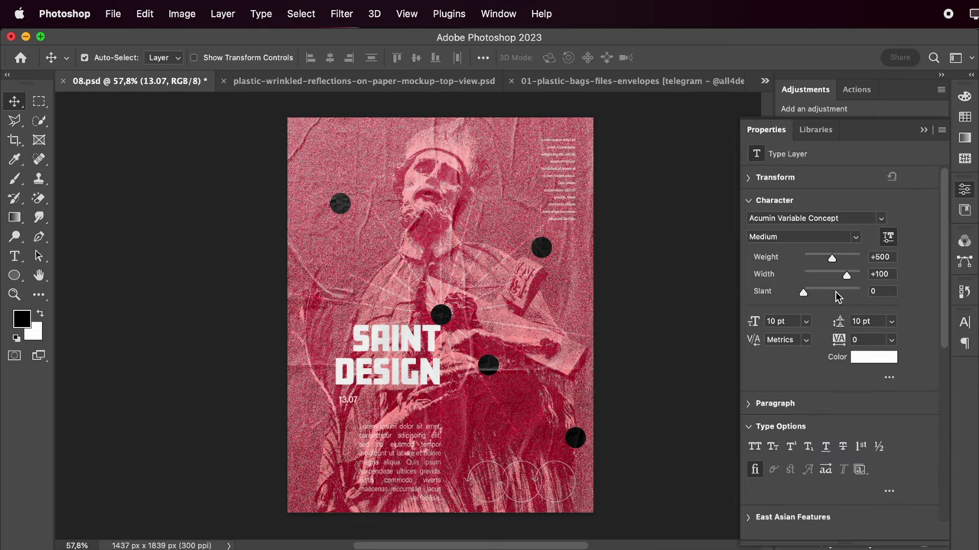
{"action": "left_click", "coordinate": [805, 321]}
{"action": "left_click", "coordinate": [787, 421]}
{"action": "left_click", "coordinate": [805, 321]}
{"action": "left_click", "coordinate": [788, 444]}
{"action": "left_click", "coordinate": [880, 219]}
{"action": "left_click", "coordinate": [871, 277]}
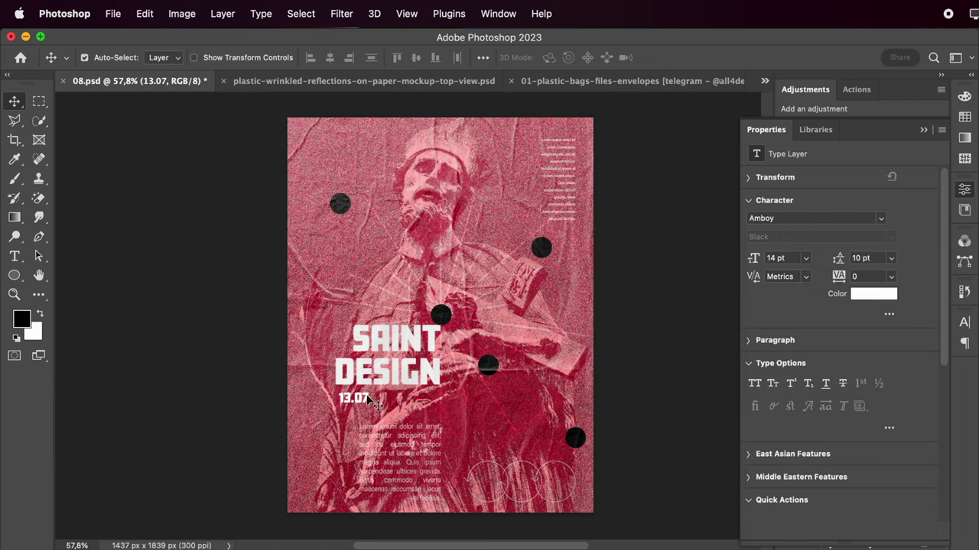
Move the date under the end of DESIGN and its layer beneath the paper textures
{"action": "left_click", "coordinate": [923, 129]}
{"action": "left_click_drag", "start_coordinate": [350, 402], "coordinate": [418, 409]}
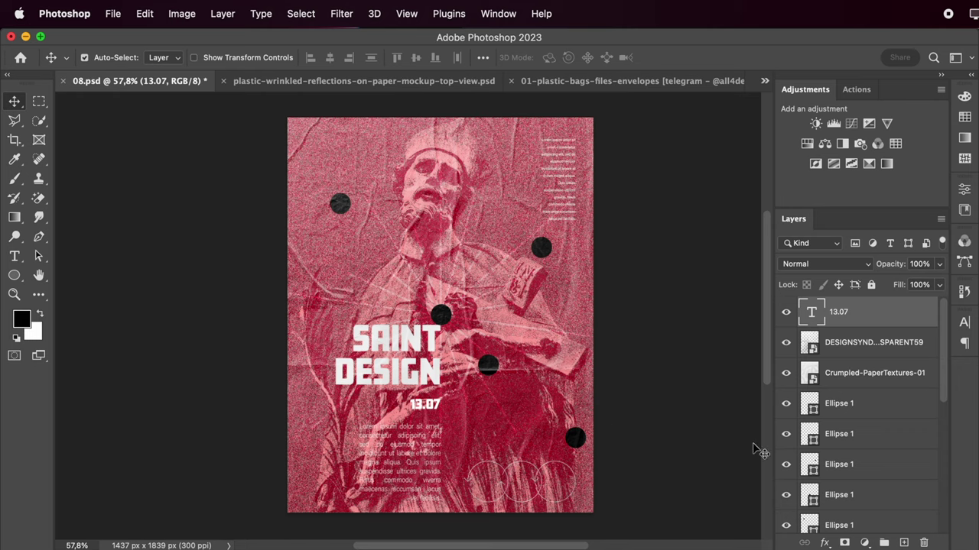
{"action": "left_click_drag", "start_coordinate": [869, 320], "coordinate": [864, 404]}
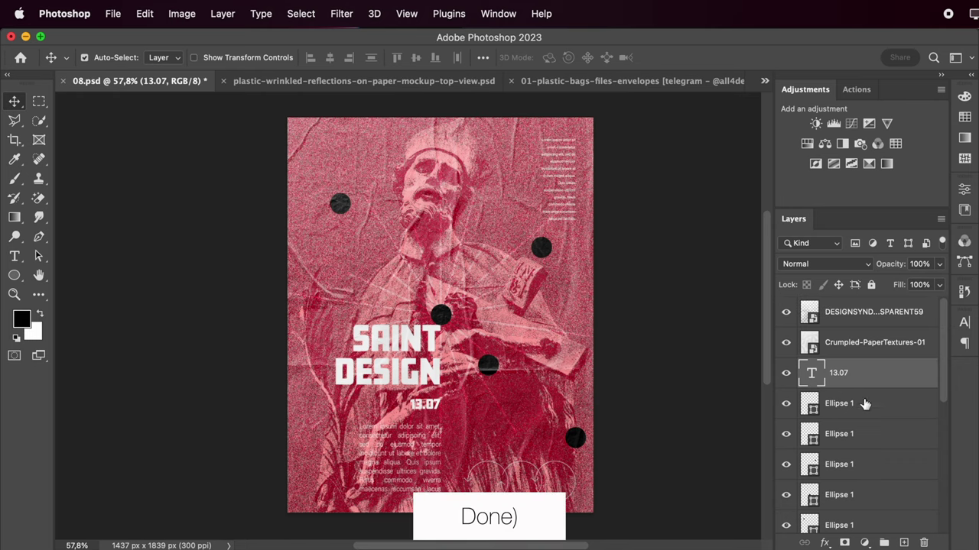